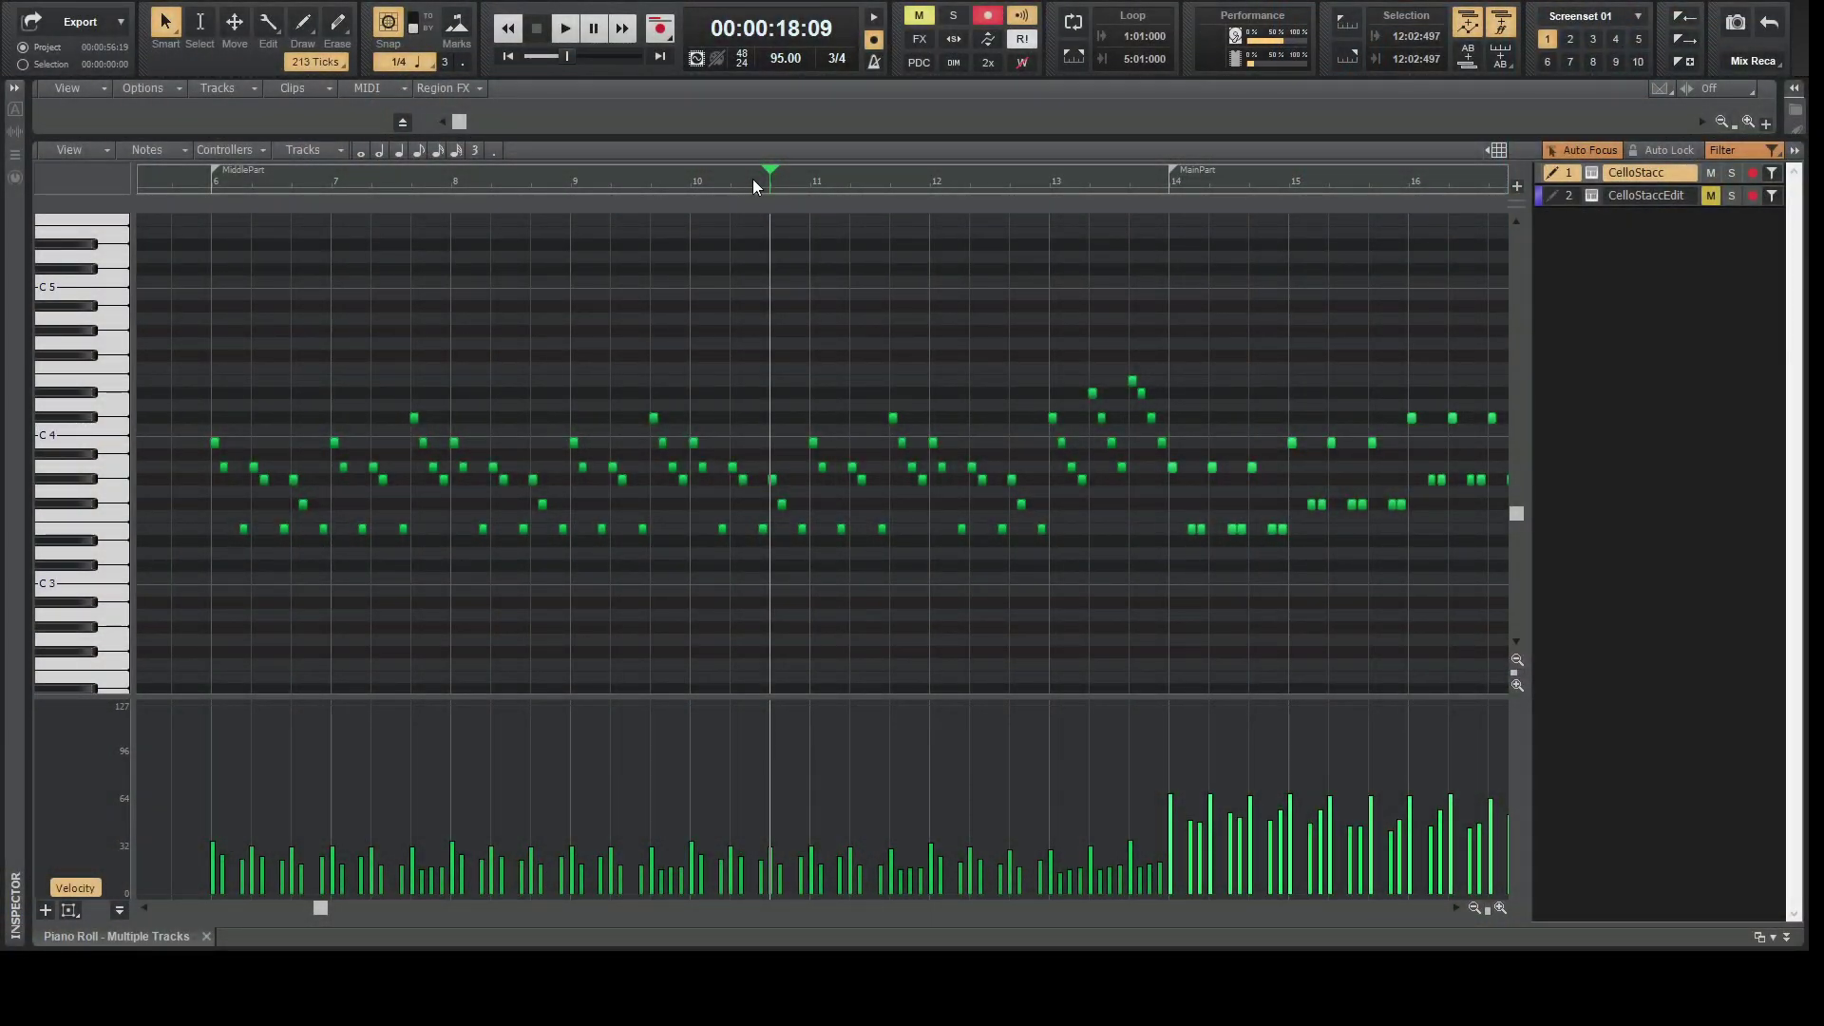
Play the original CelloStacc part and stop near bar 15 to hear its dynamics.
key(space)
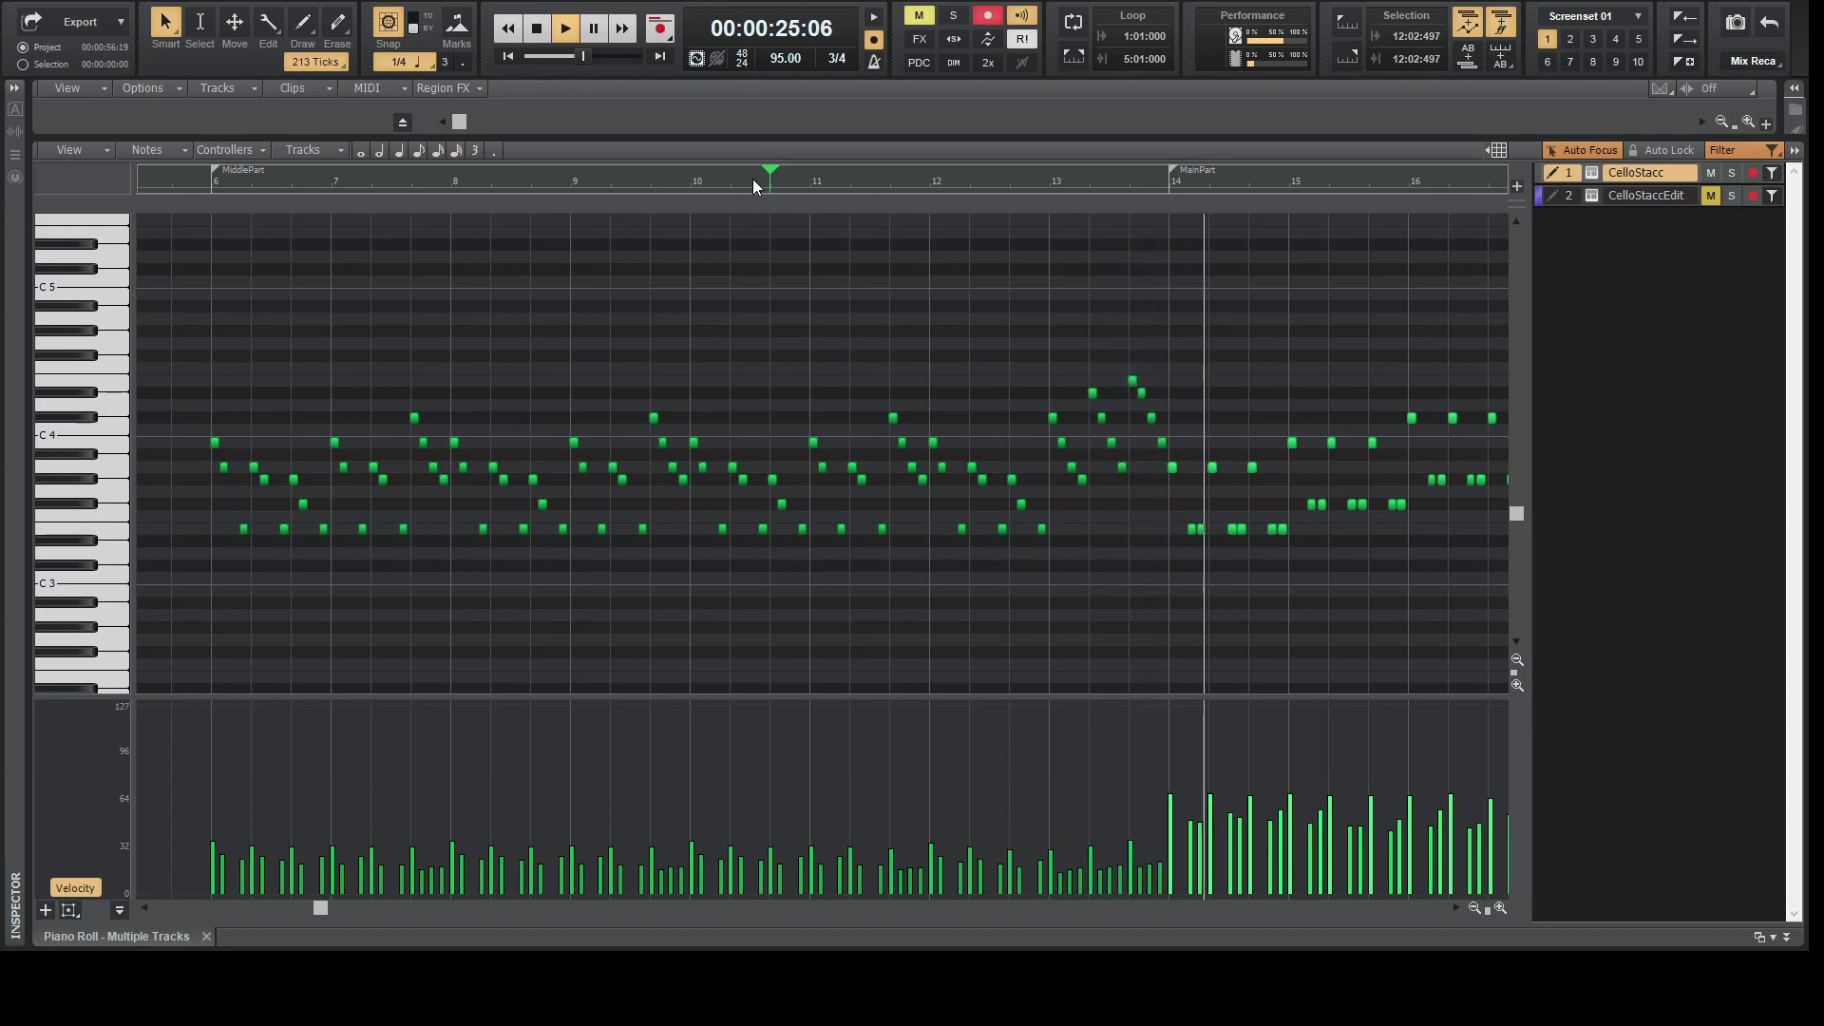
key(space)
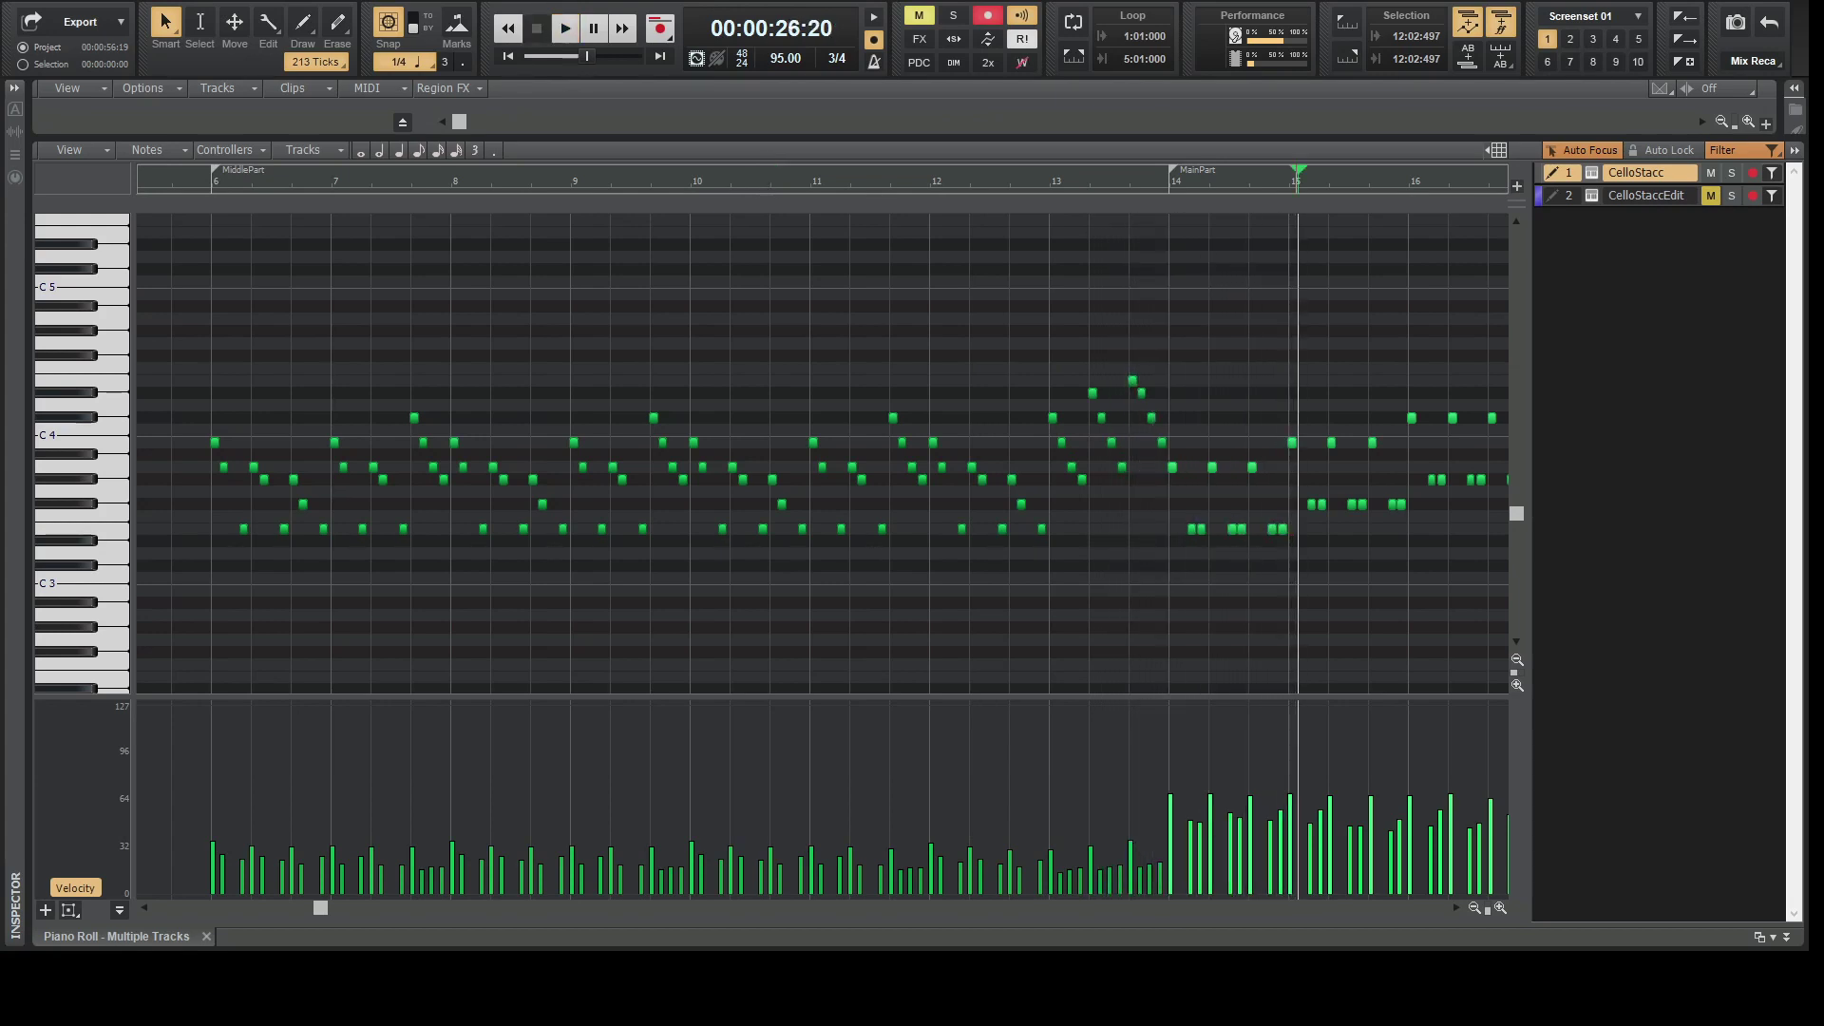
Mute CelloStacc, unmute CelloStaccEdit, and play the reference from bar 10.
click(1713, 195)
click(1711, 174)
click(1579, 198)
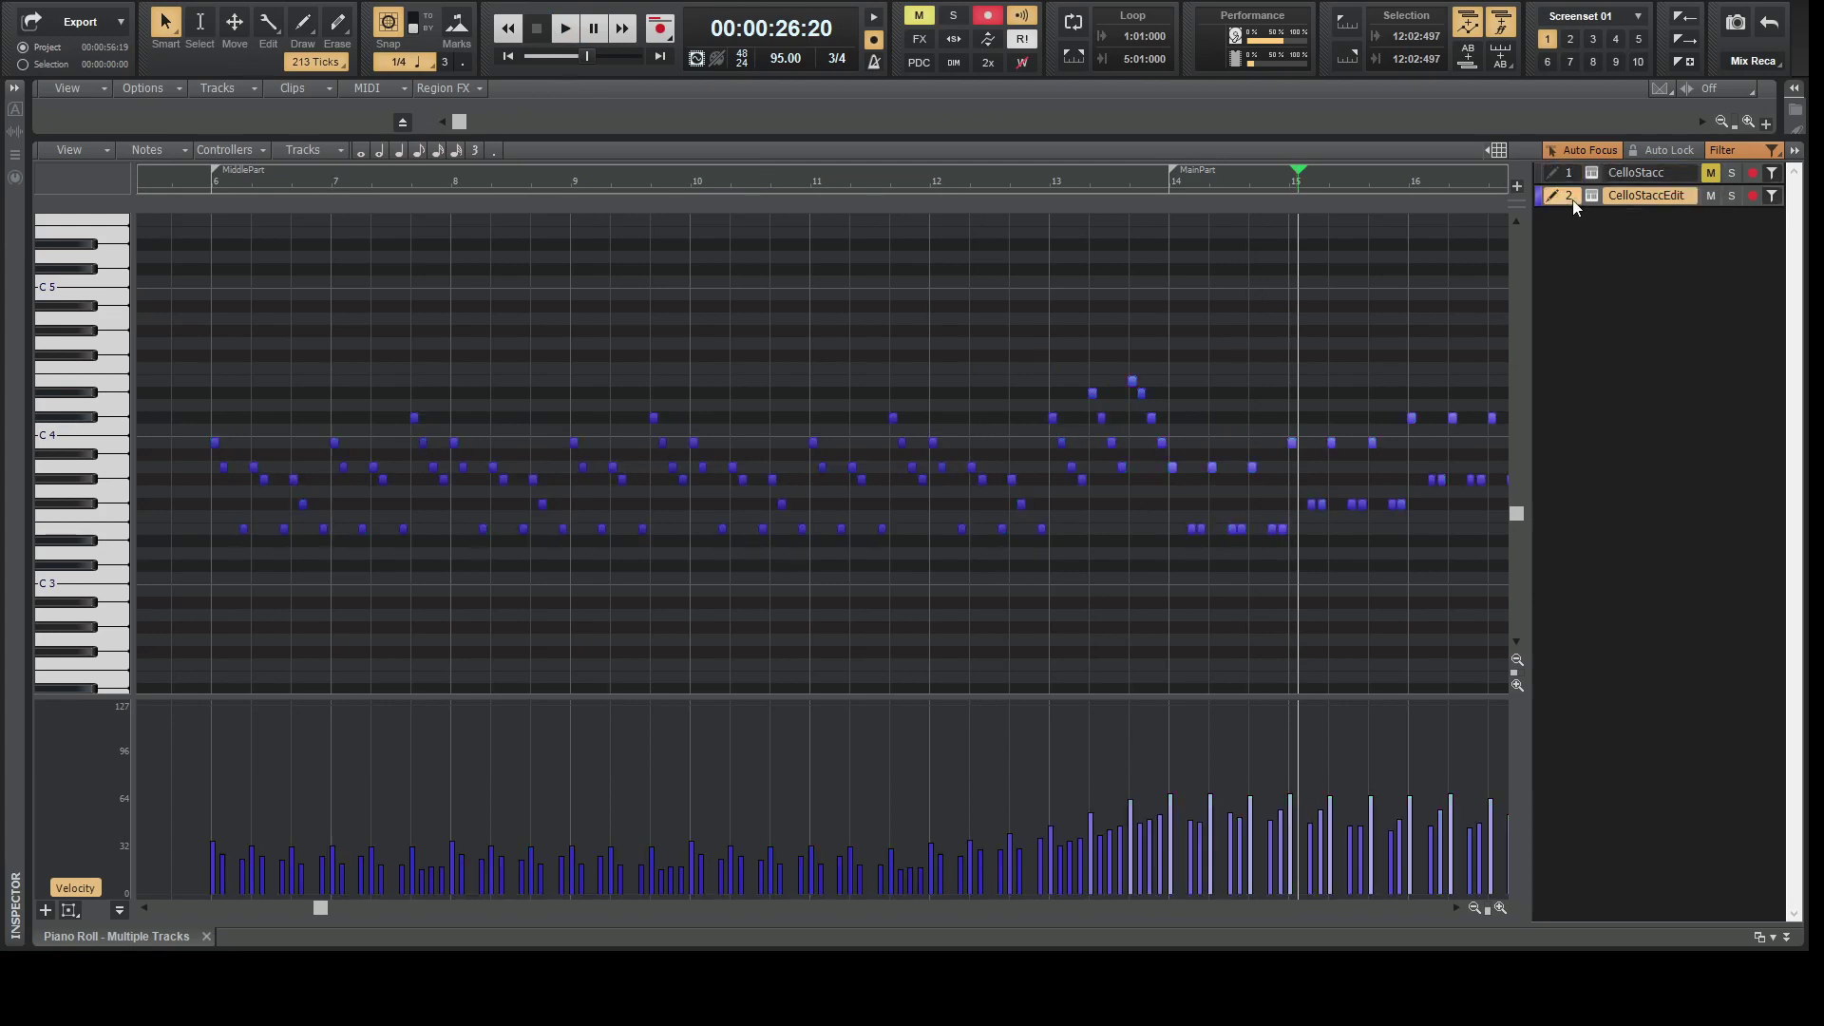
click(699, 179)
key(space)
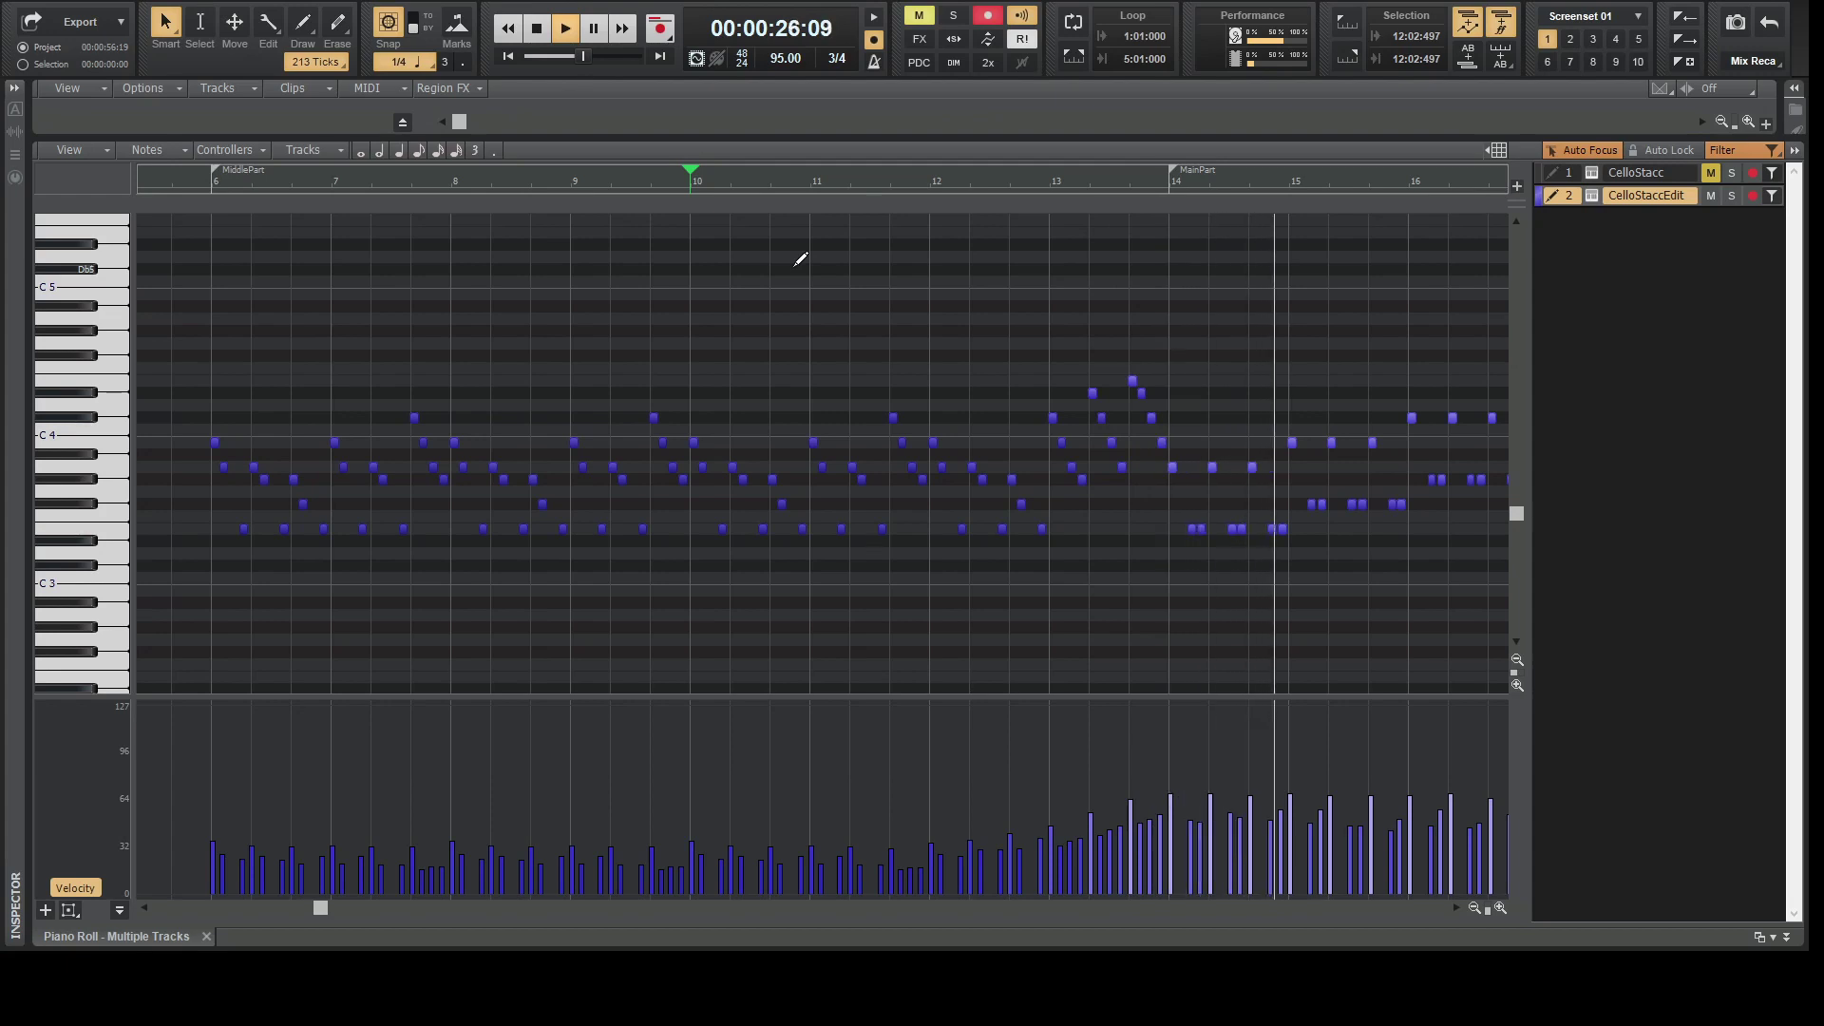
key(space)
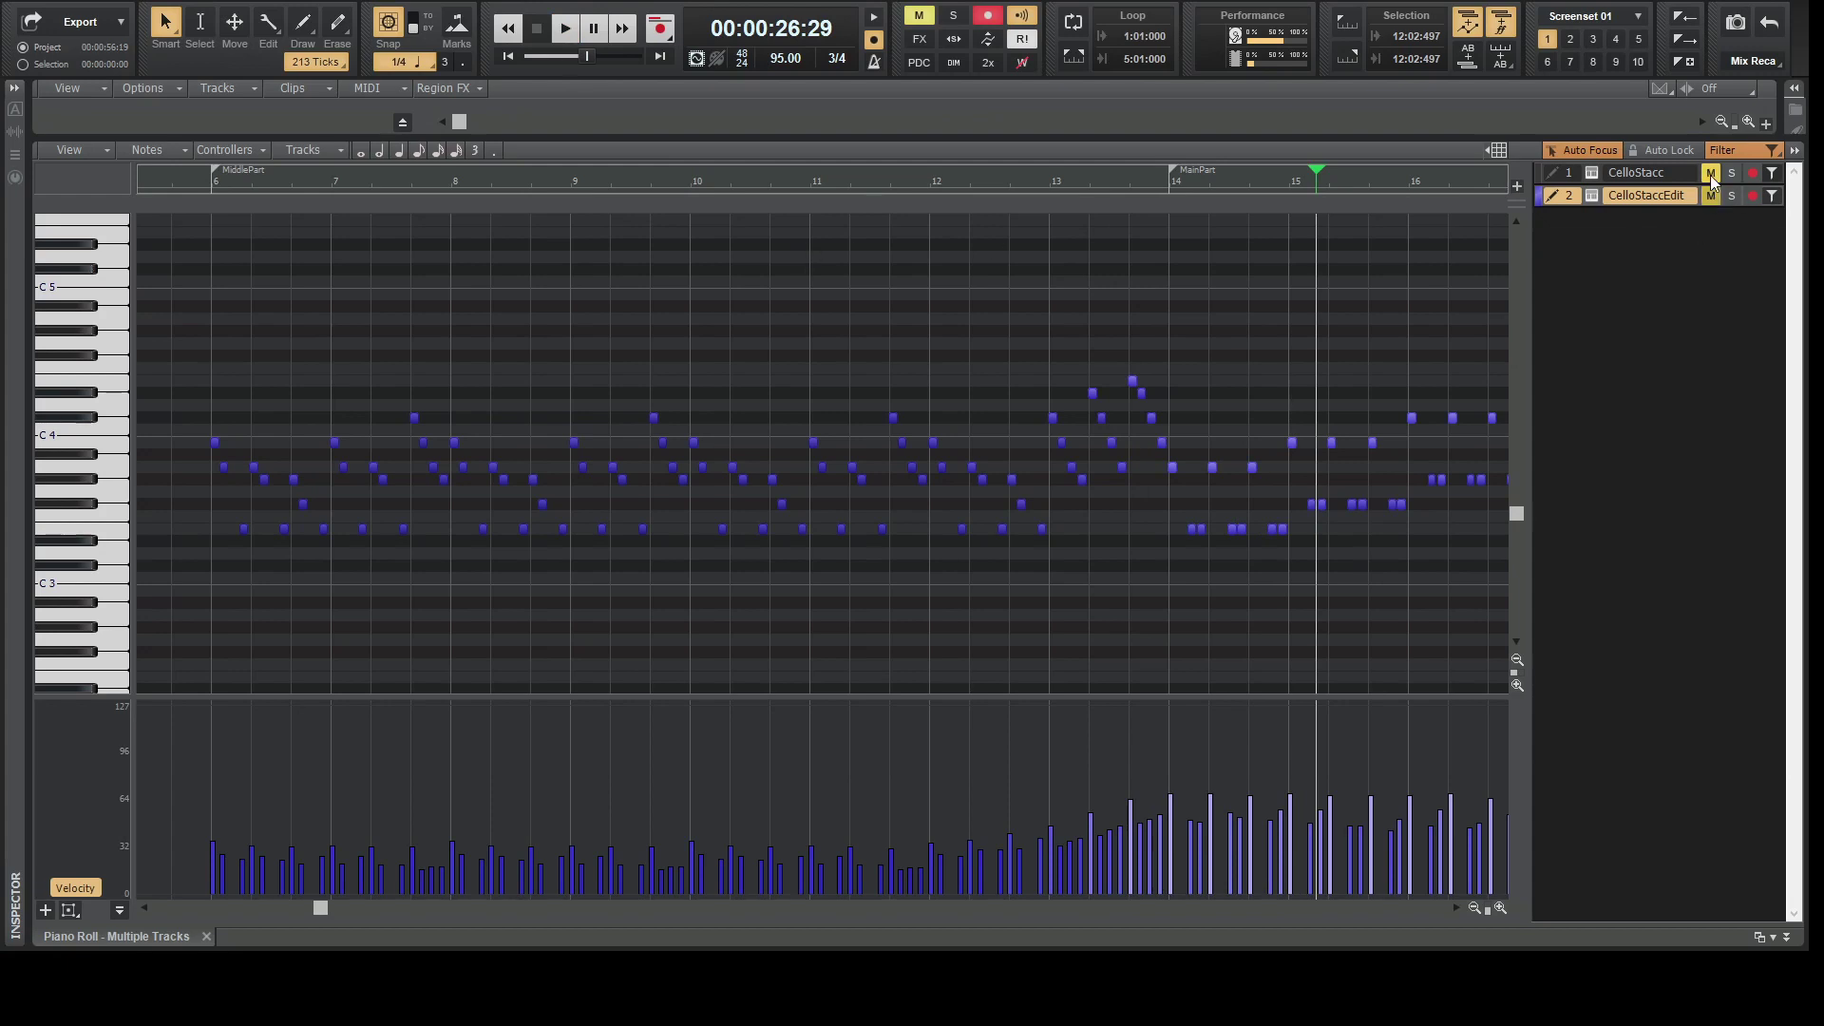
Show the CelloStacc notes and play from bar 12 to bar 15.
click(1587, 175)
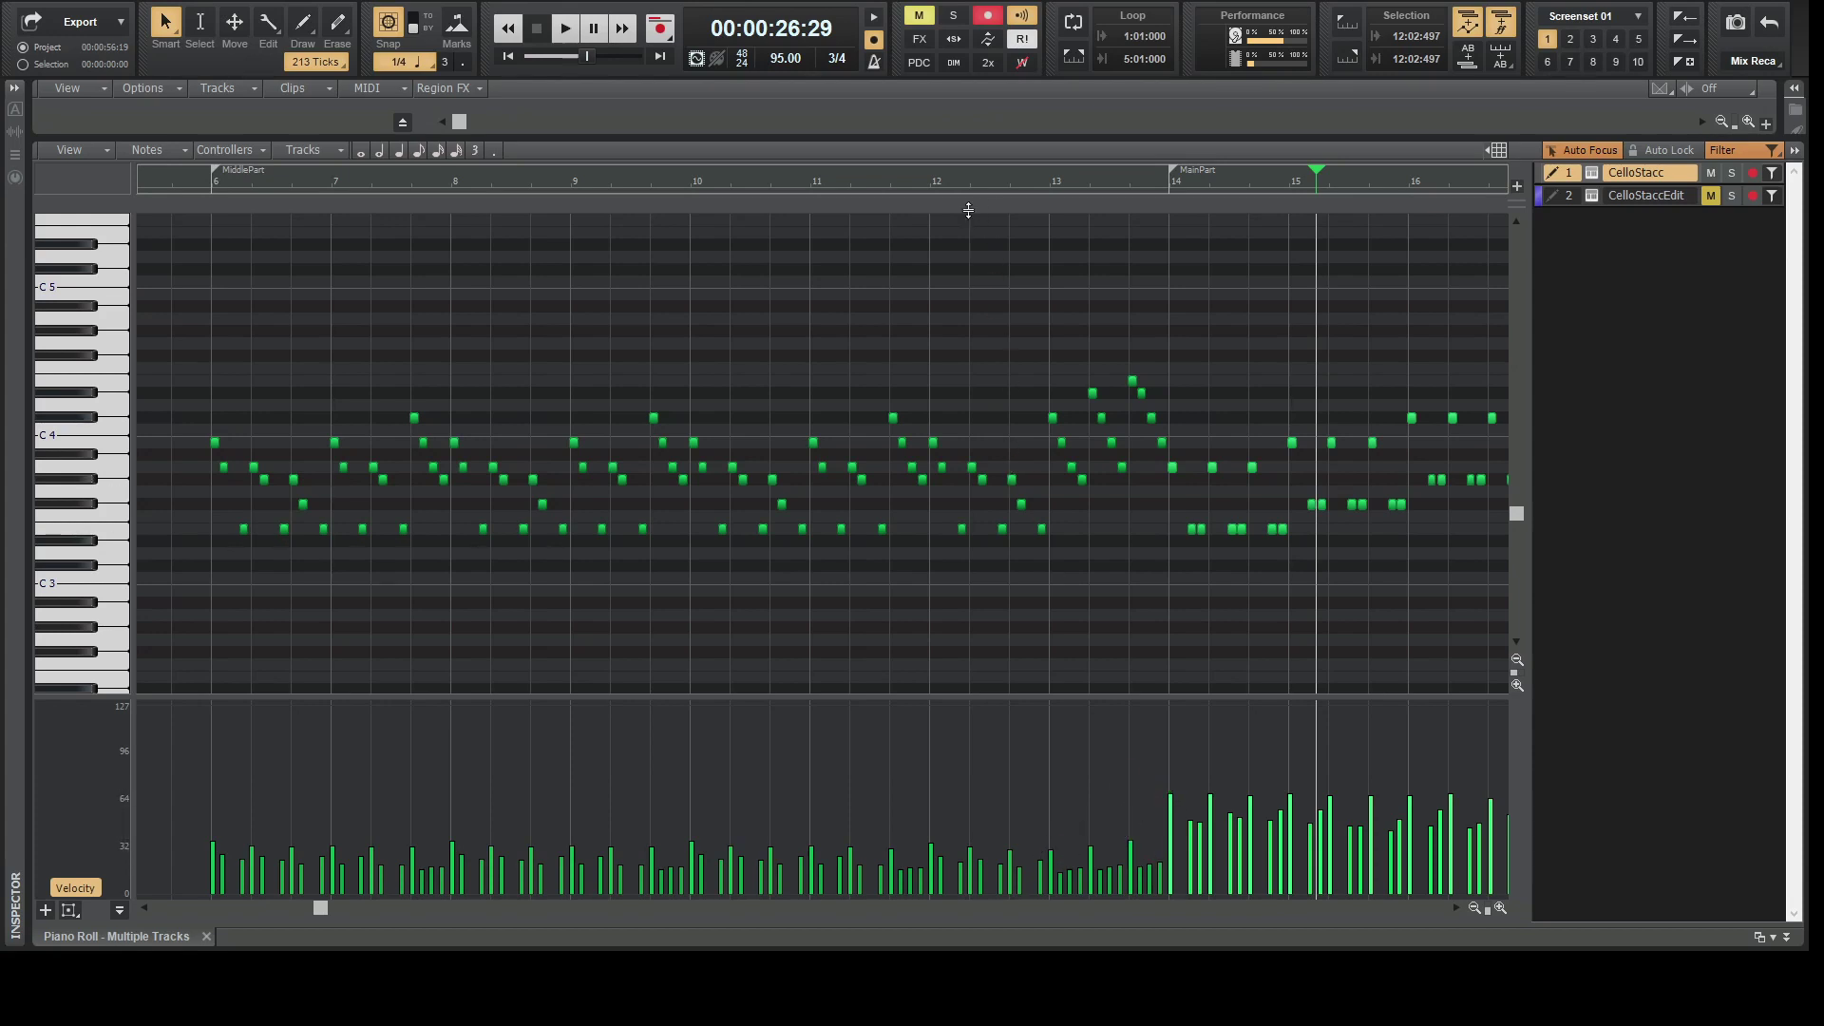
click(971, 181)
key(space)
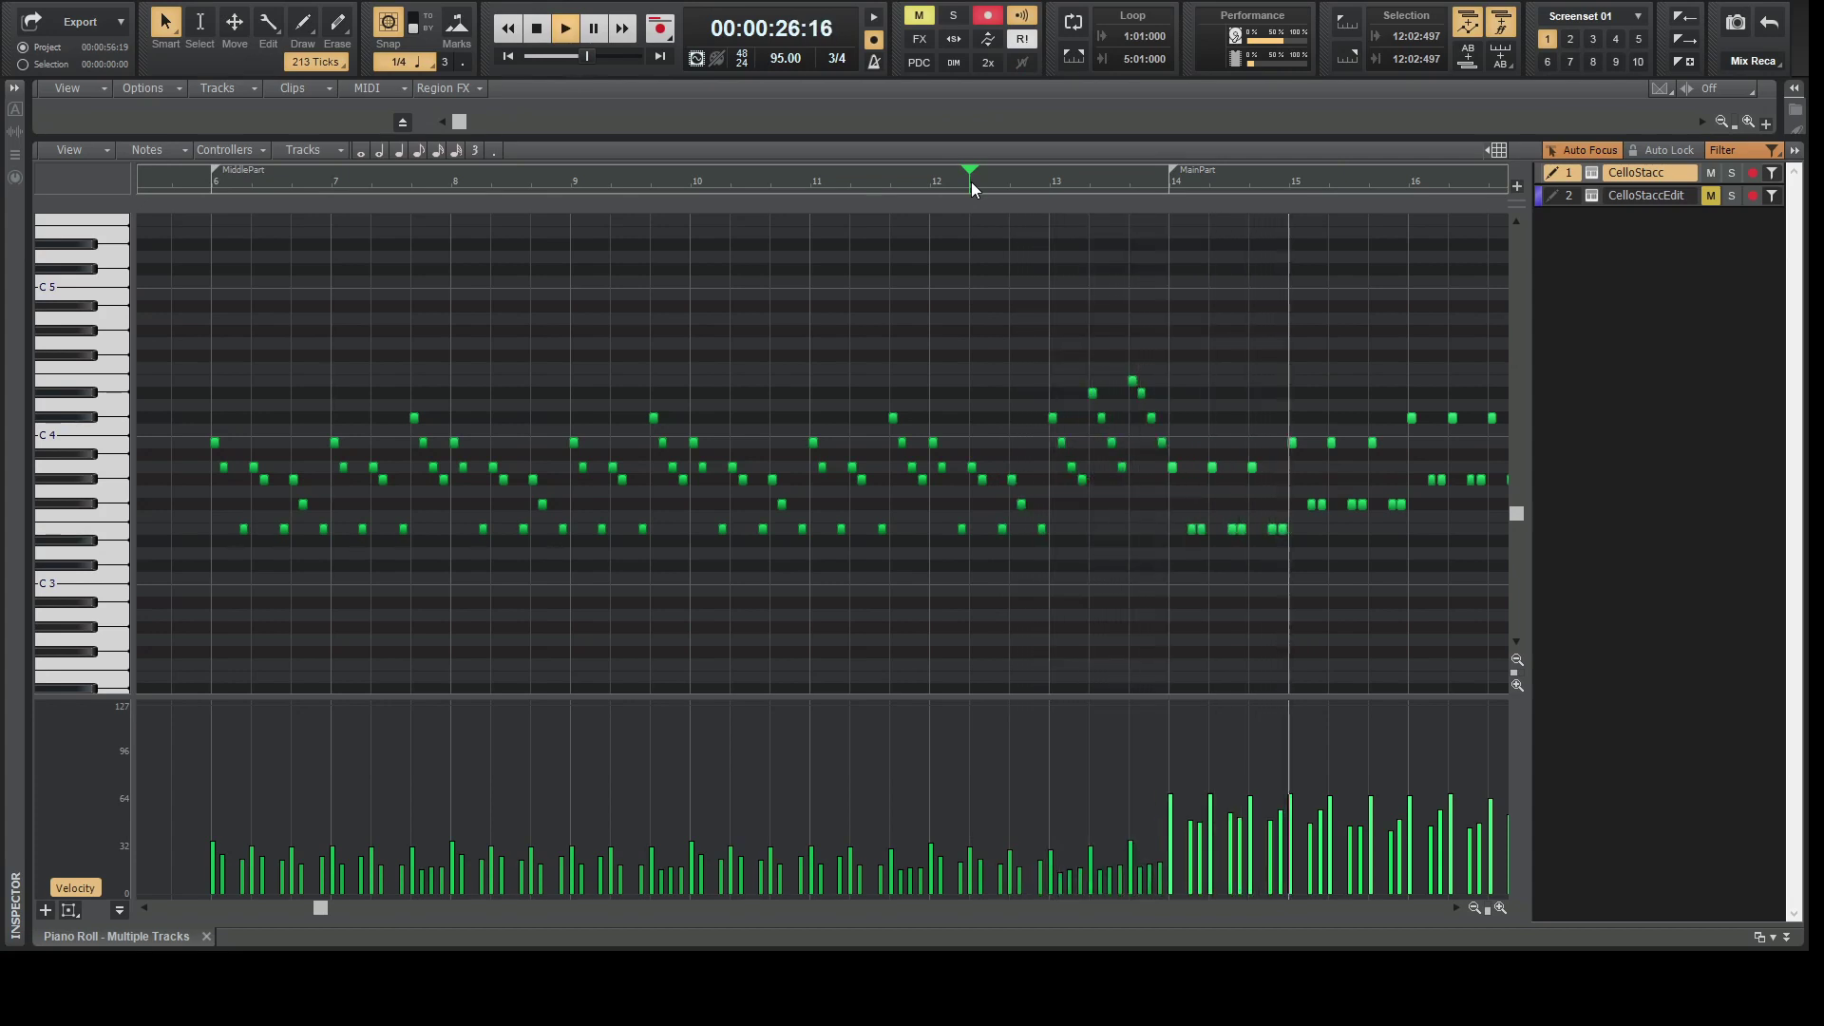
key(space)
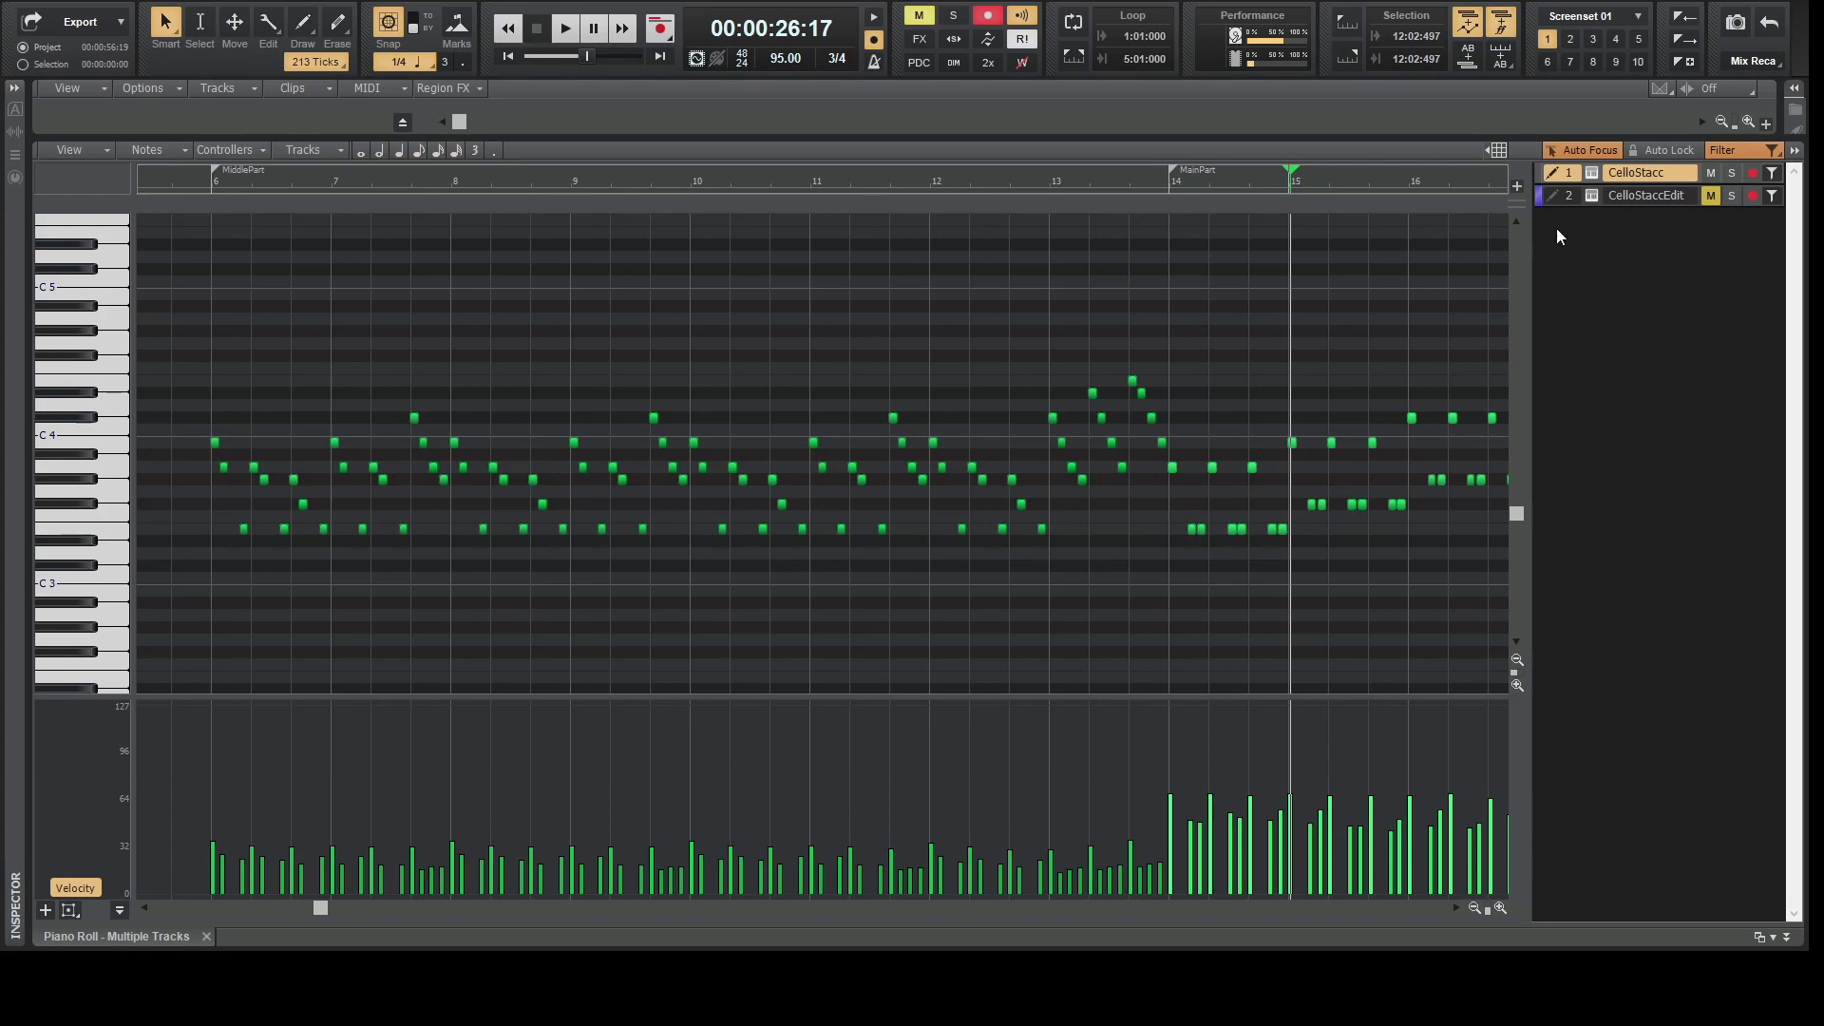
Show the CelloStaccEdit notes with CelloStacc muted and replay from bar 12 to just past bar 15.
click(1577, 197)
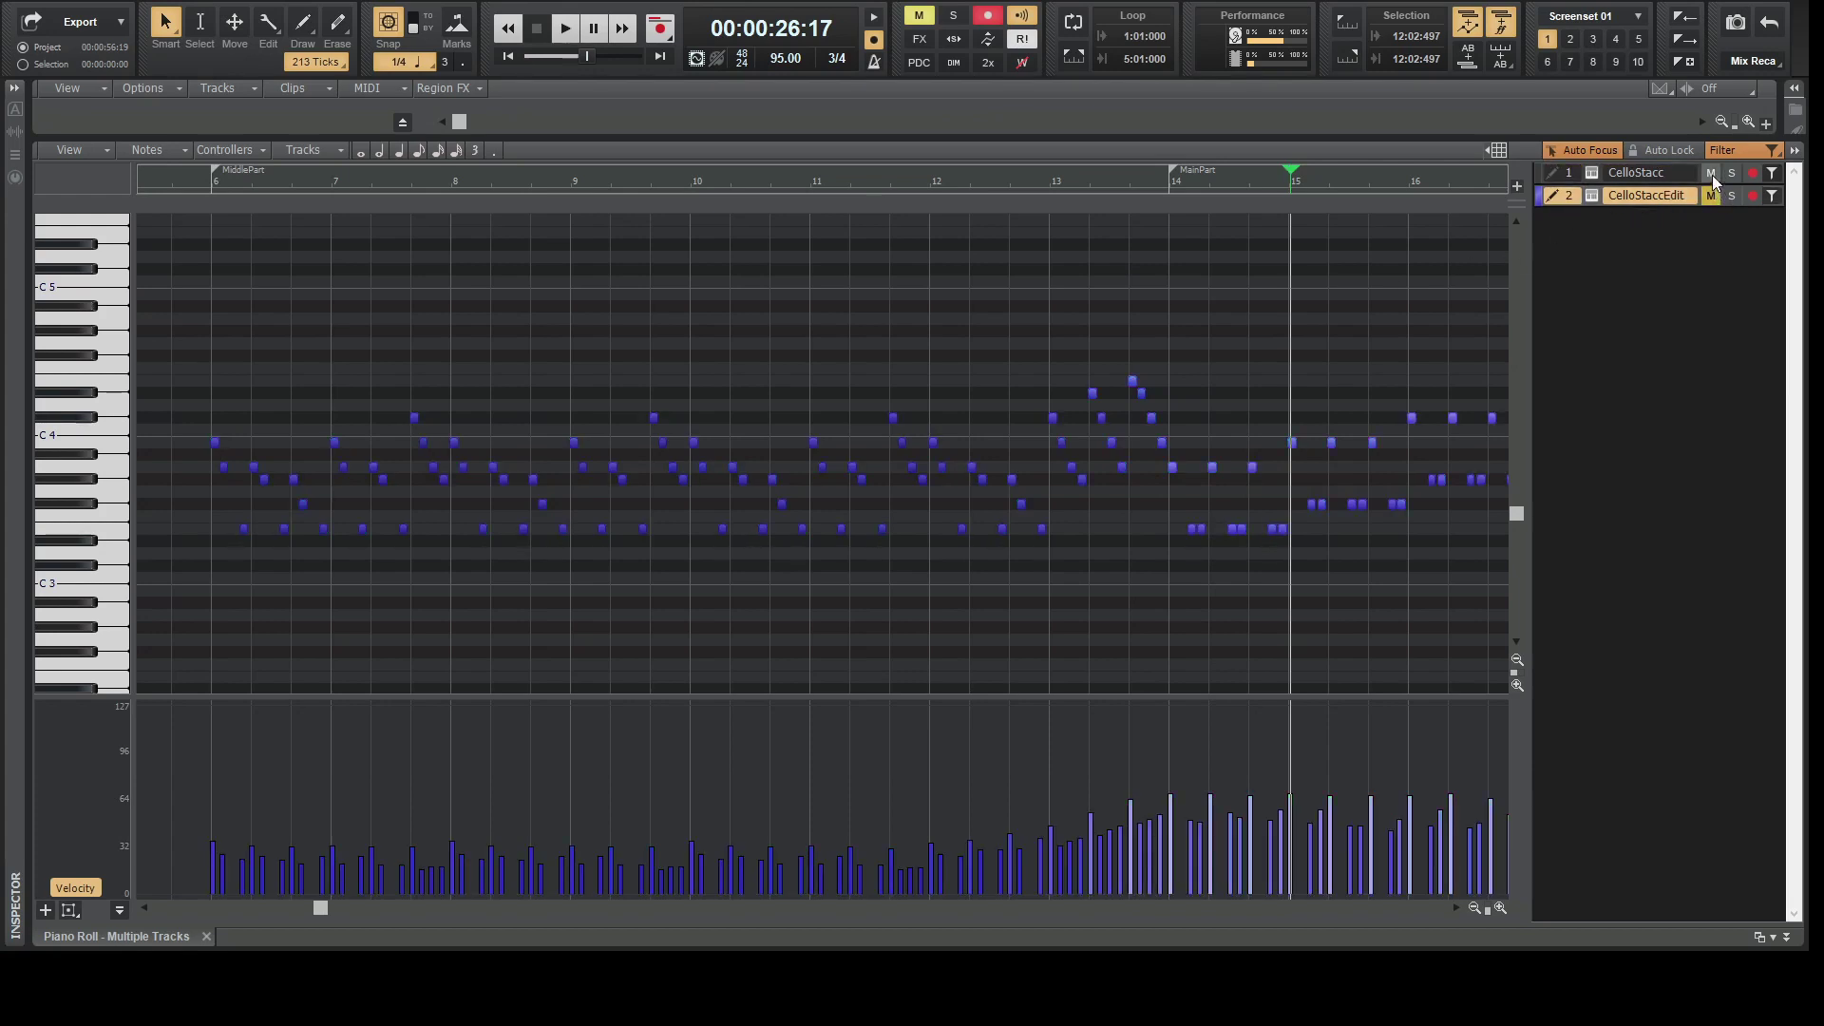
click(1708, 192)
click(929, 183)
key(space)
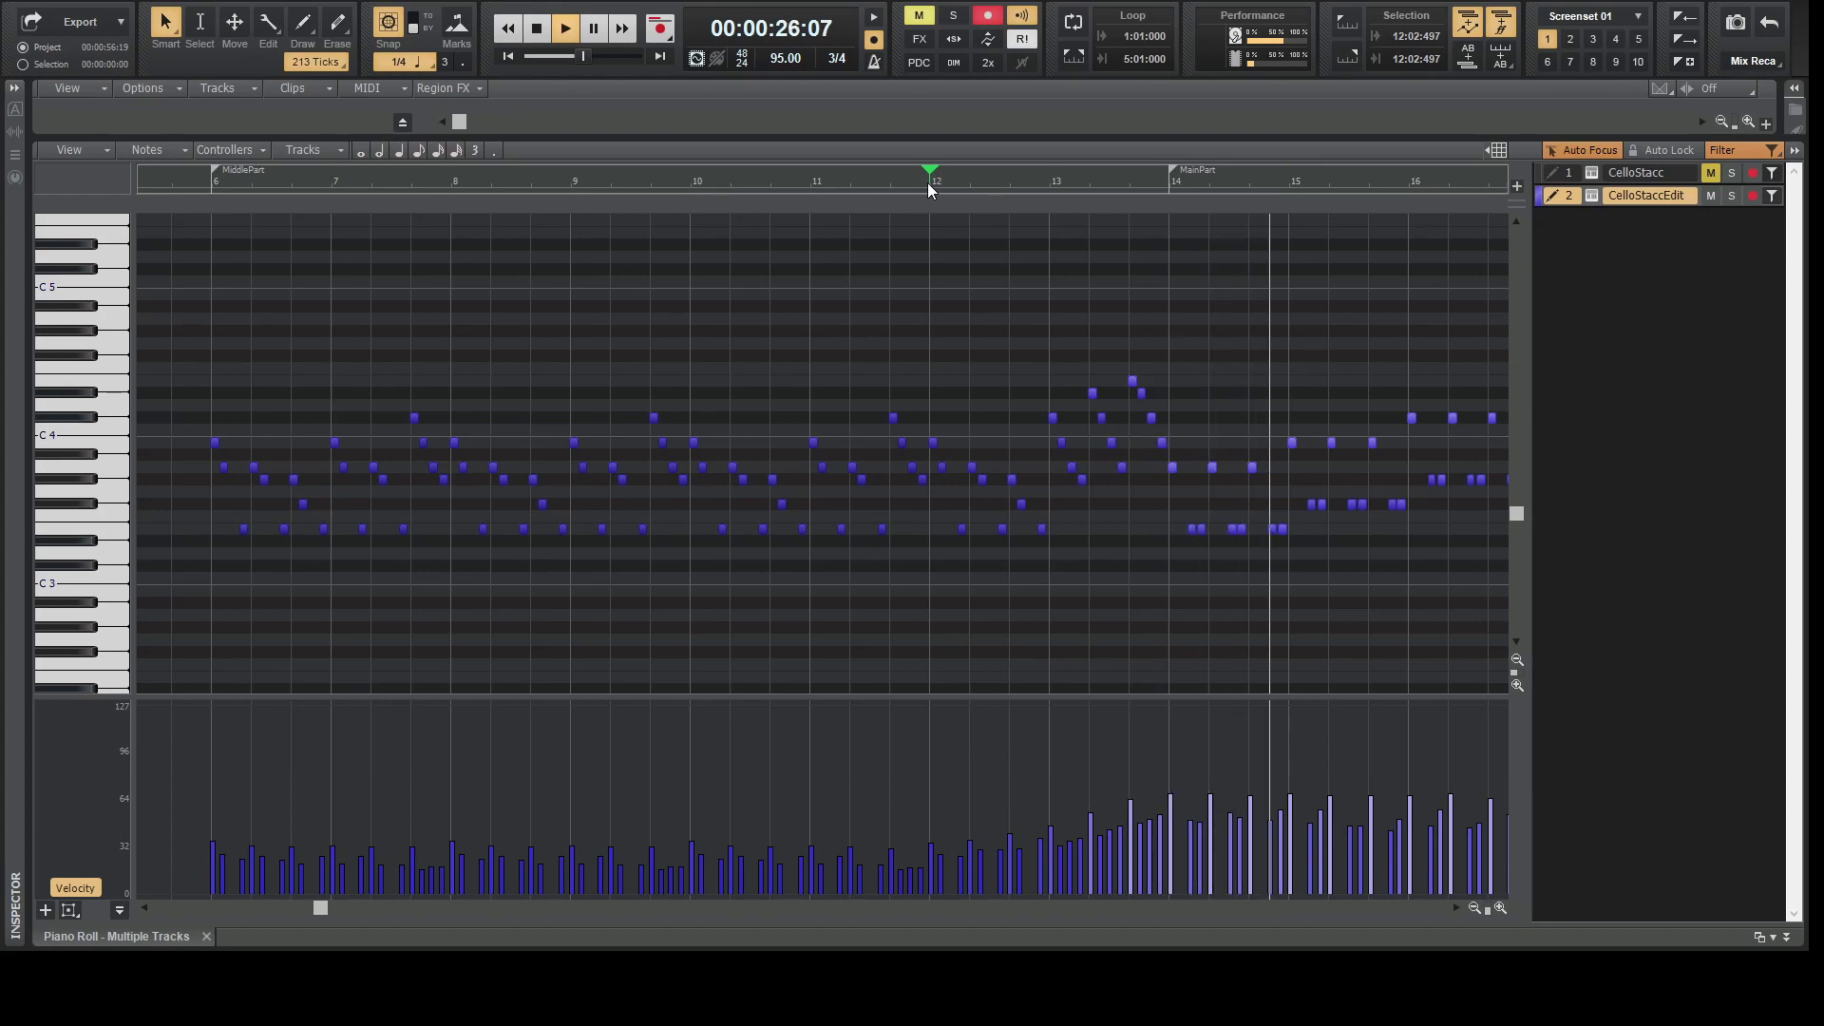
key(space)
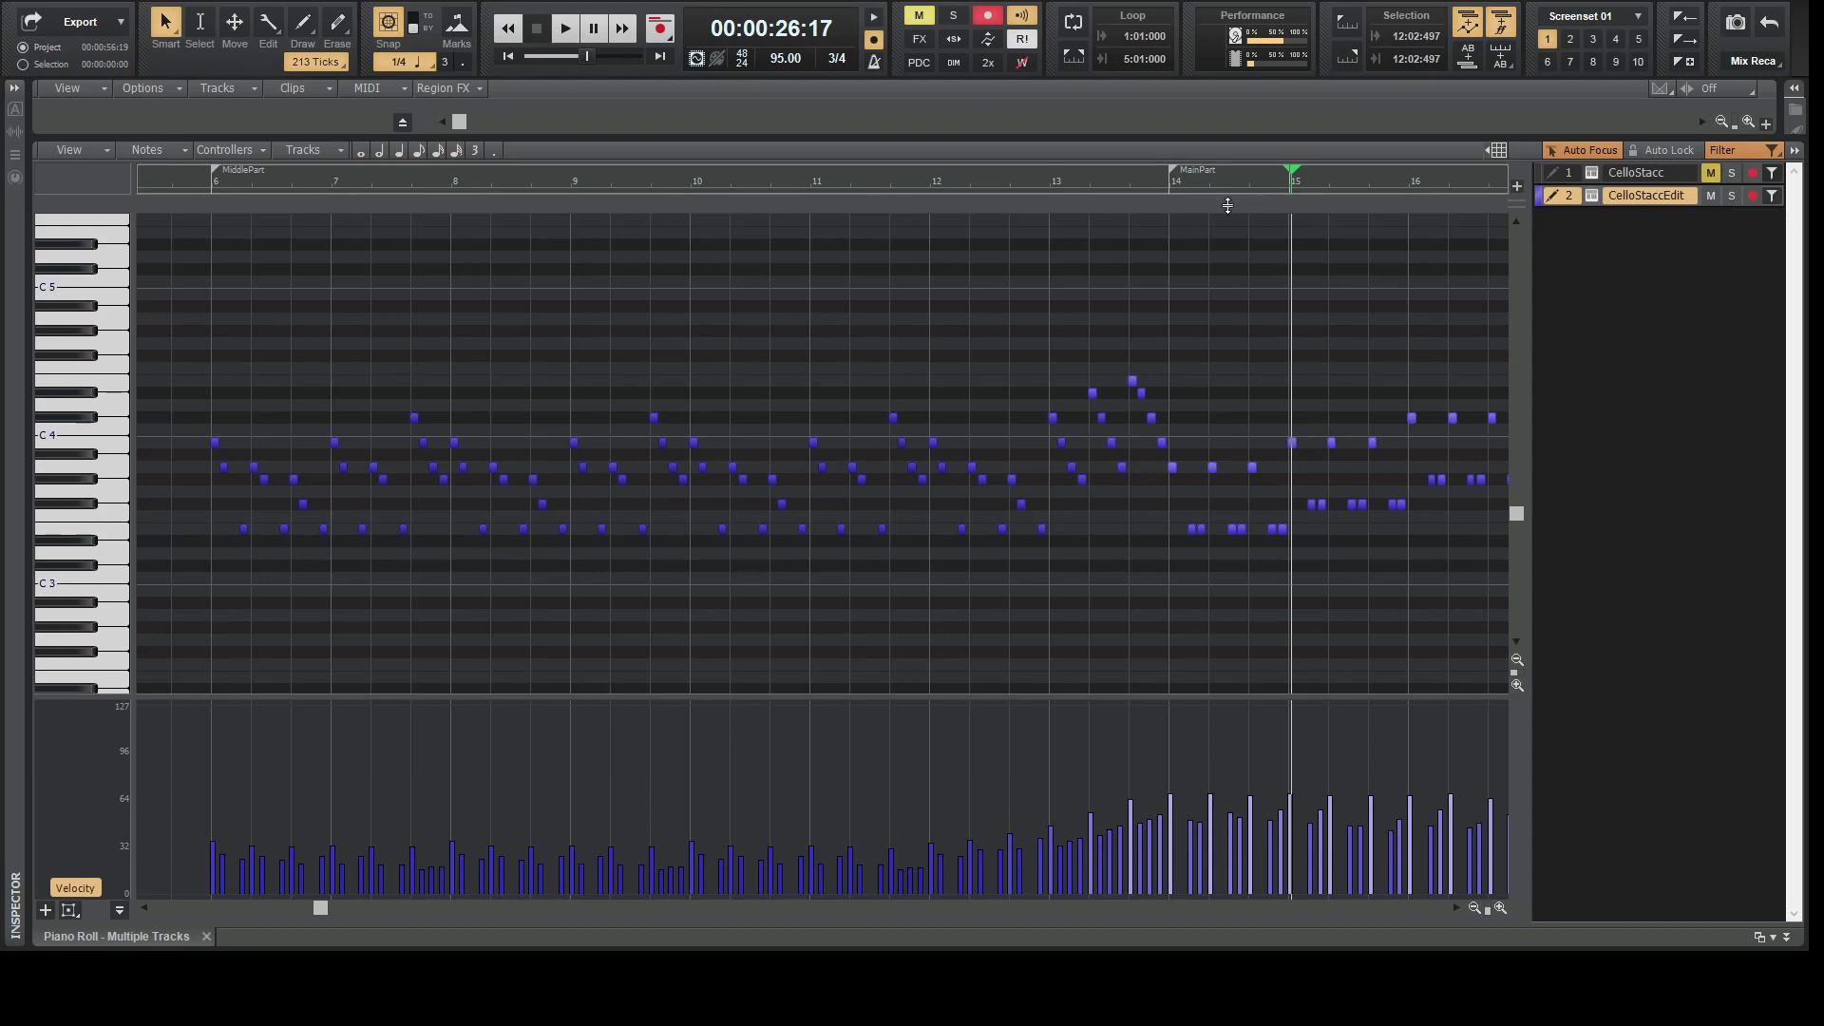
Unmute CelloStacc, make it the edited track, and marquee-select its bar 12–13 notes.
click(1691, 174)
click(1711, 173)
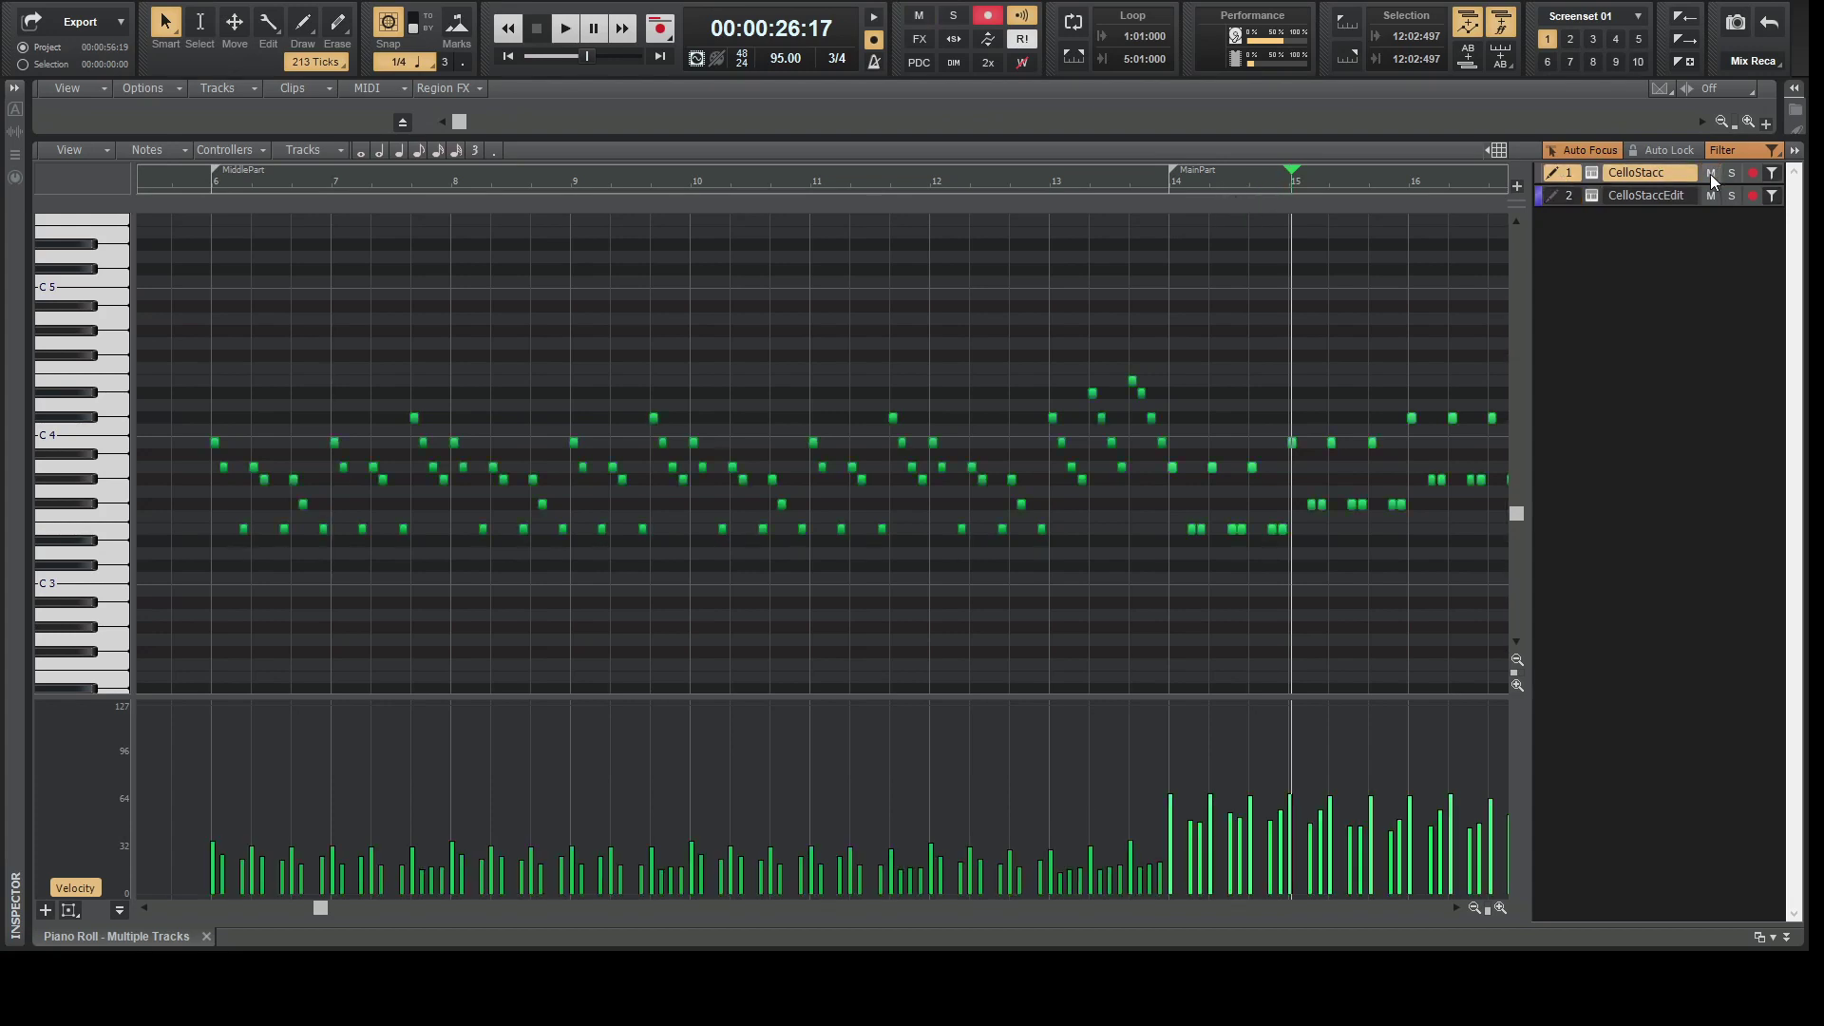
click(1564, 197)
click(1566, 173)
drag(932, 336, 1163, 611)
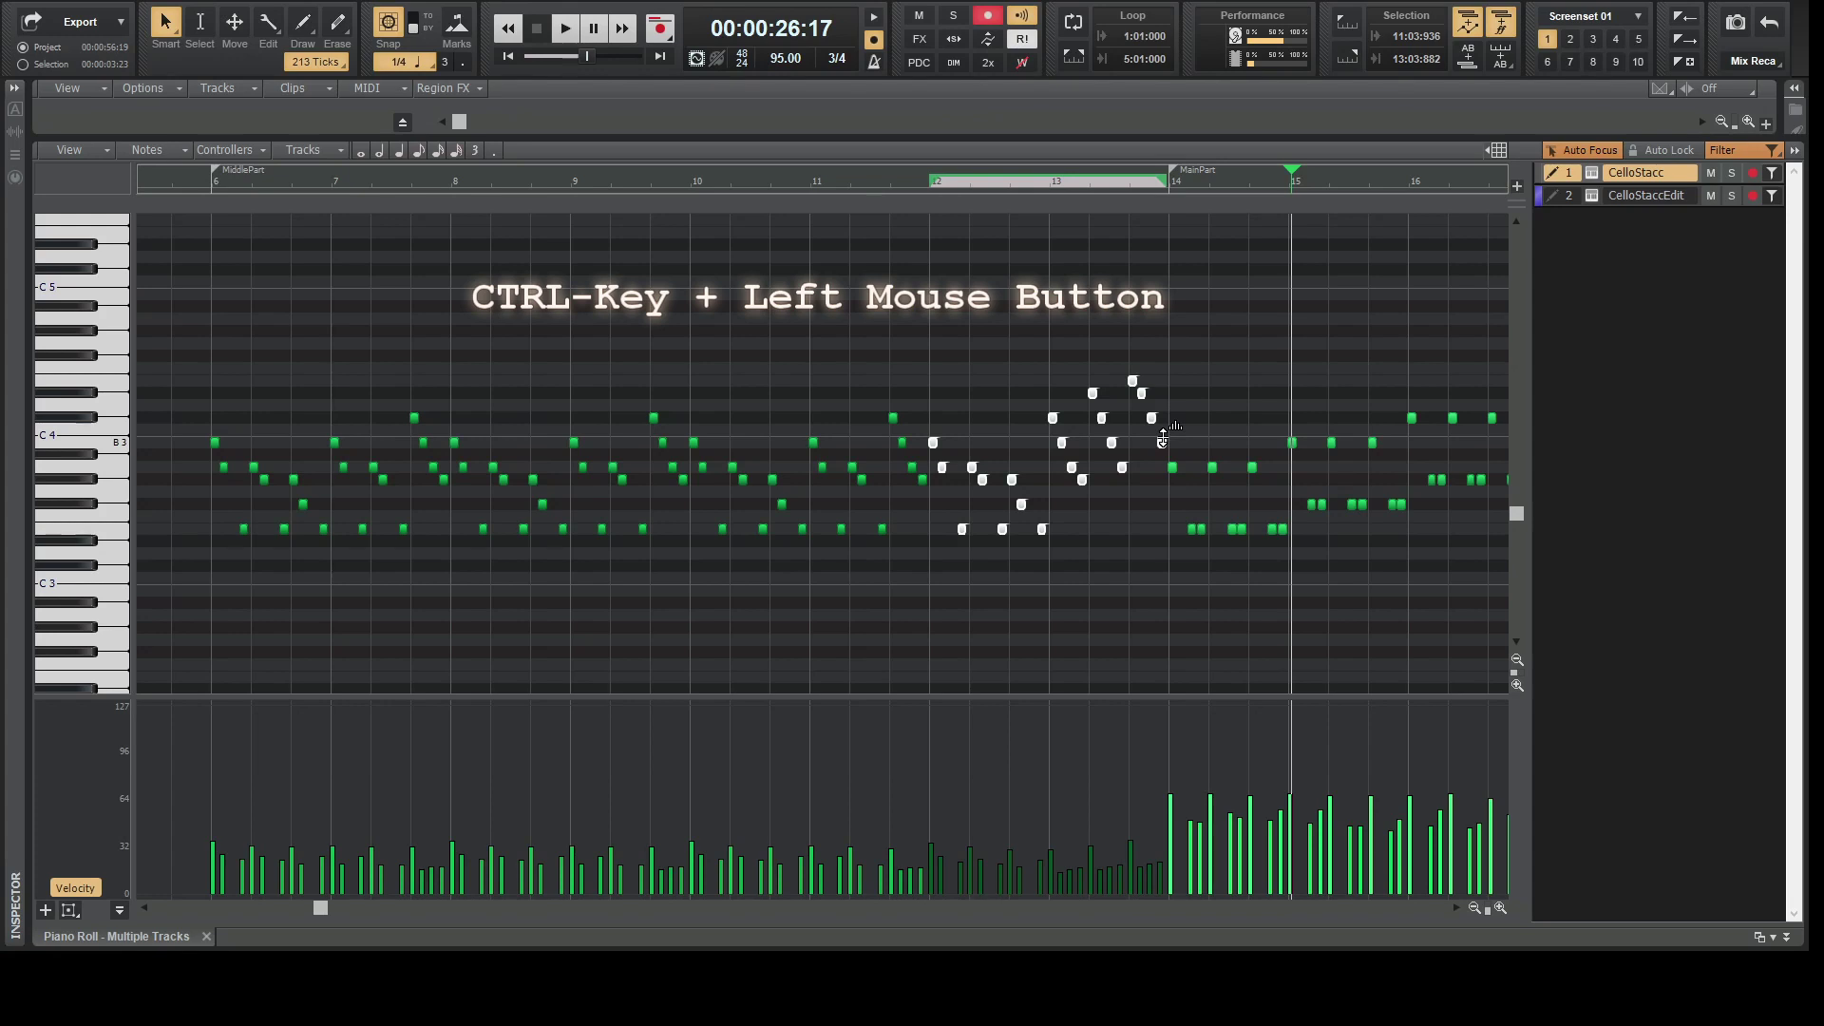
ctrl+click(1163, 437)
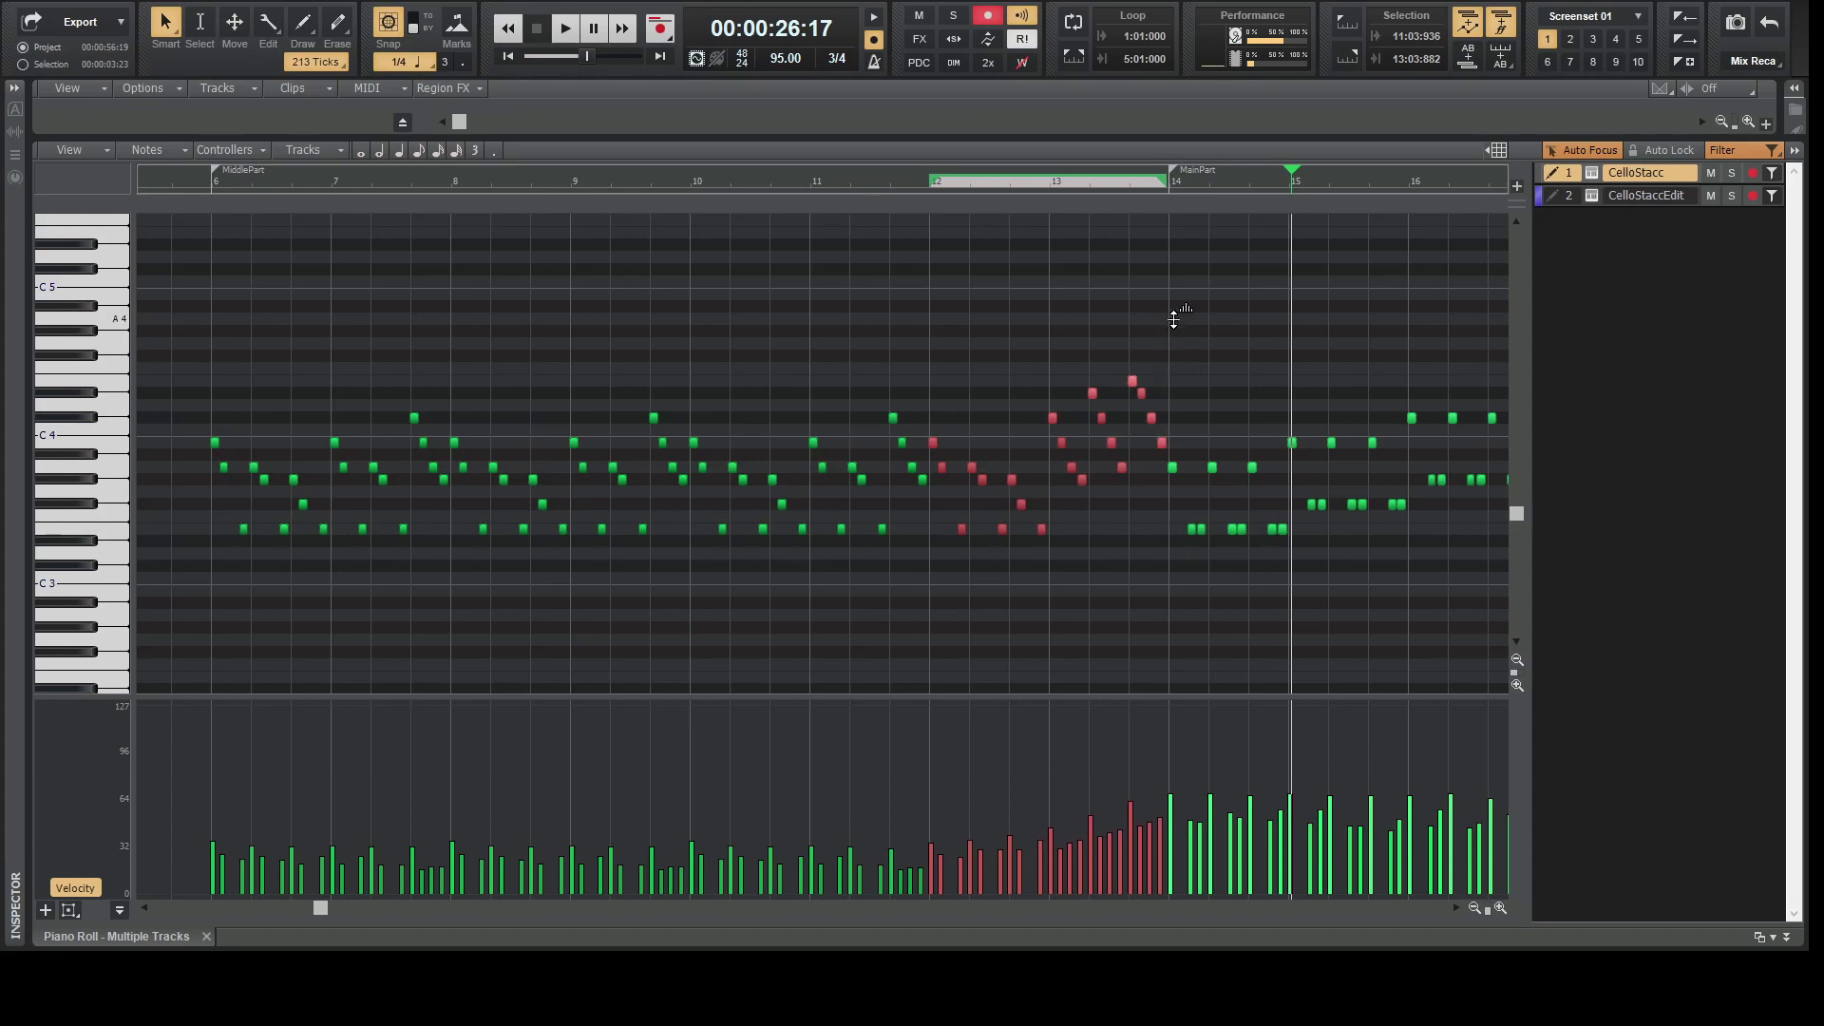
Draw a rising velocity ramp across the selected bar 12–13 notes toward bar 14.
mouse_move(1174, 342)
mouse_down()
mouse_move(1172, 518)
mouse_move(1155, 252)
mouse_move(1162, 437)
mouse_move(1163, 319)
mouse_up()
drag(1163, 319, 1165, 315)
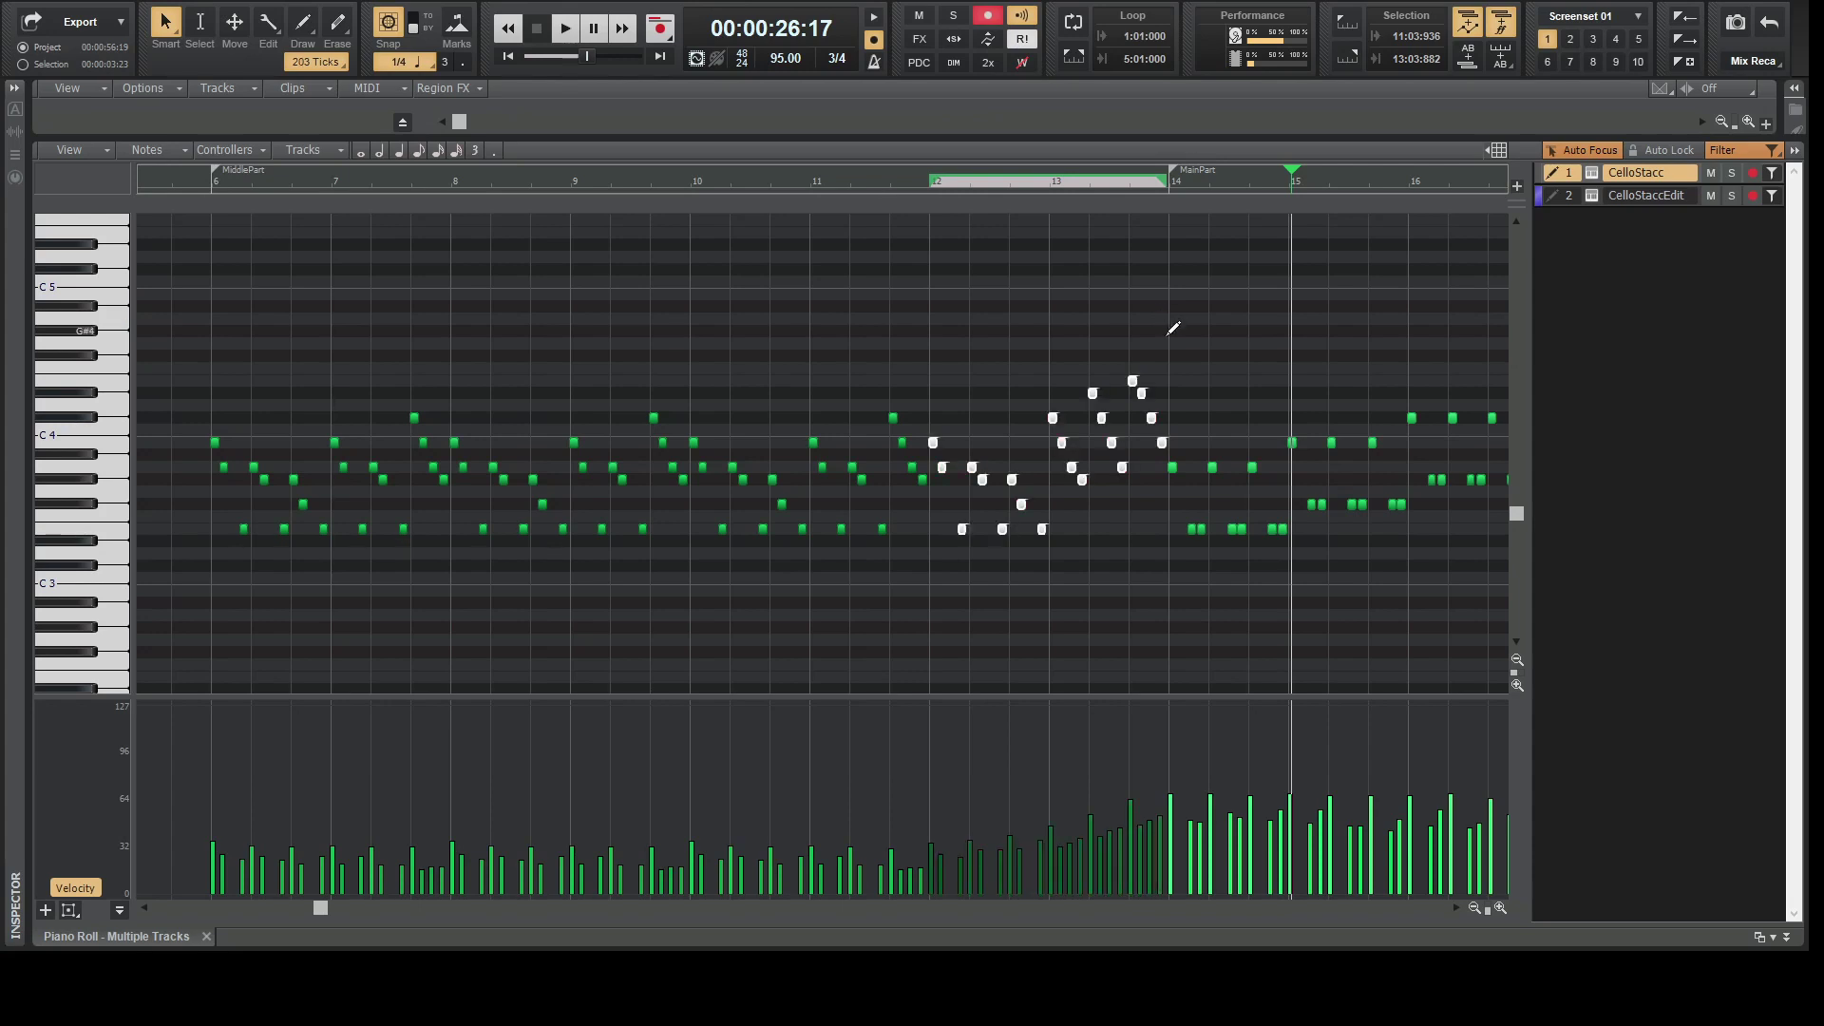
Deselect the bar 12–13 notes and marquee-select the MiddlePart notes from bar 6 to bar 14.
scroll(1173, 328, right, 5)
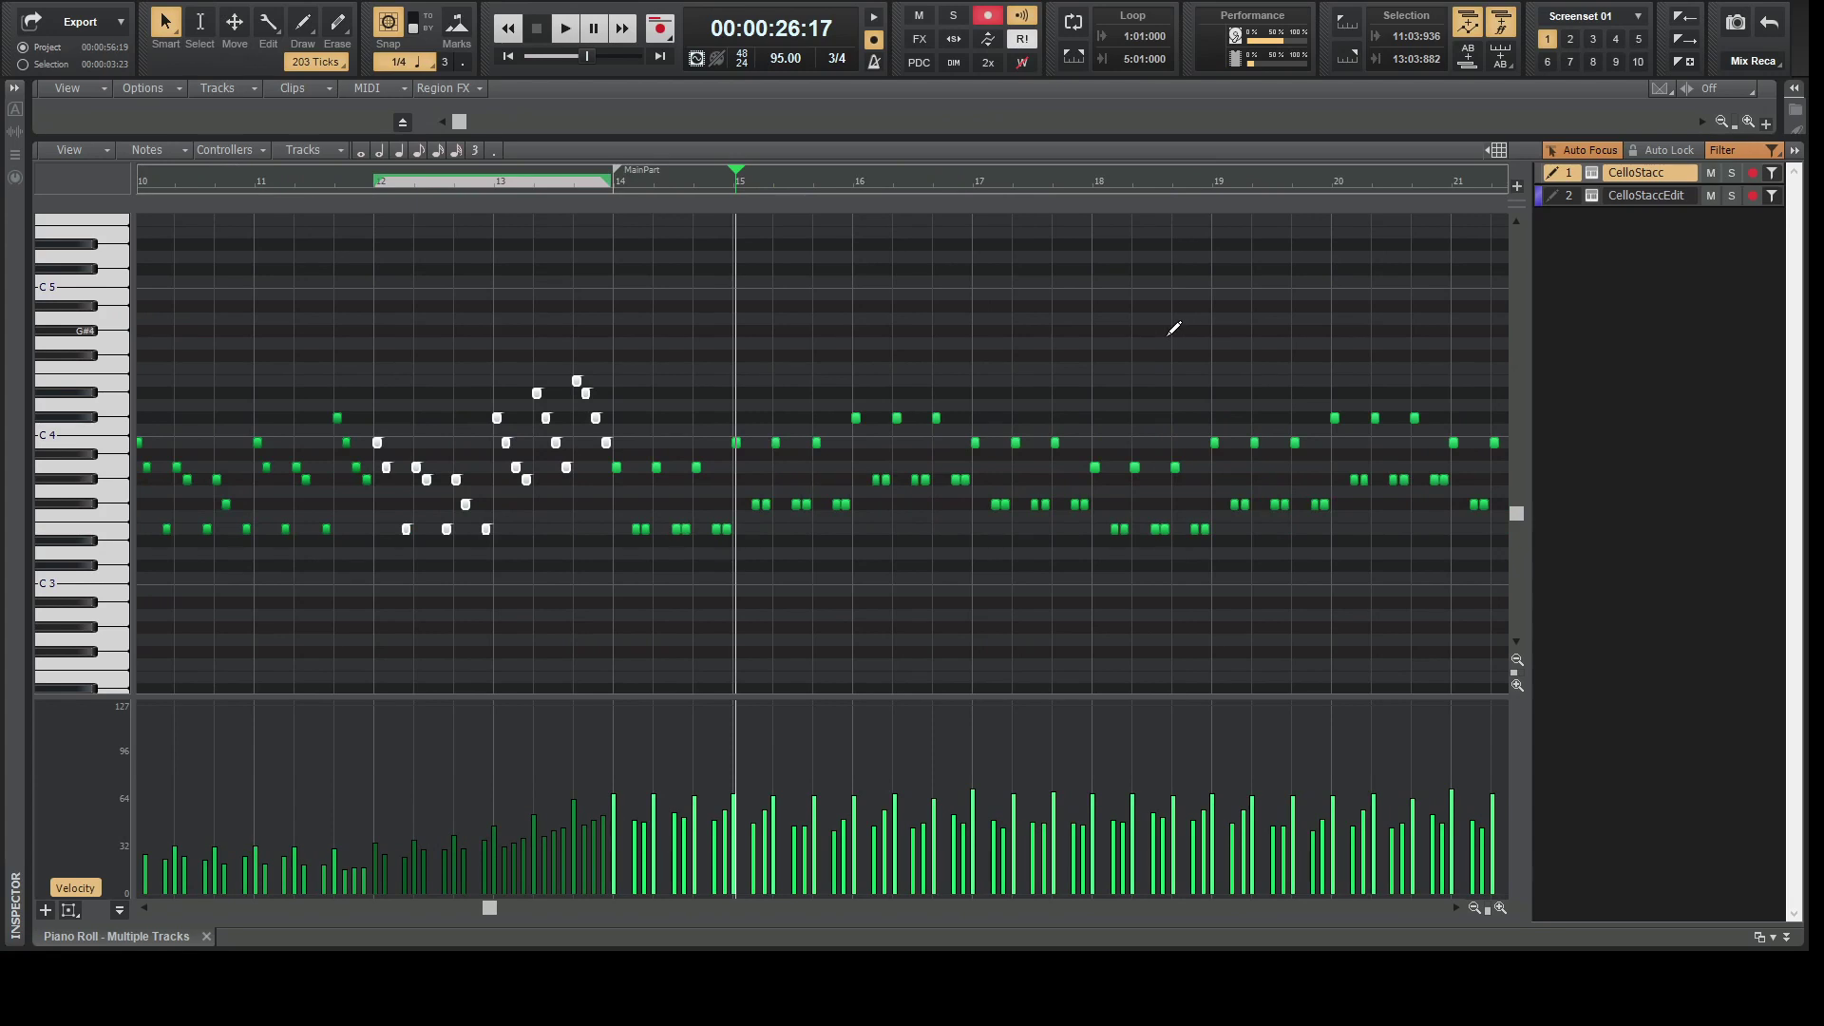
scroll(921, 333, left, 5)
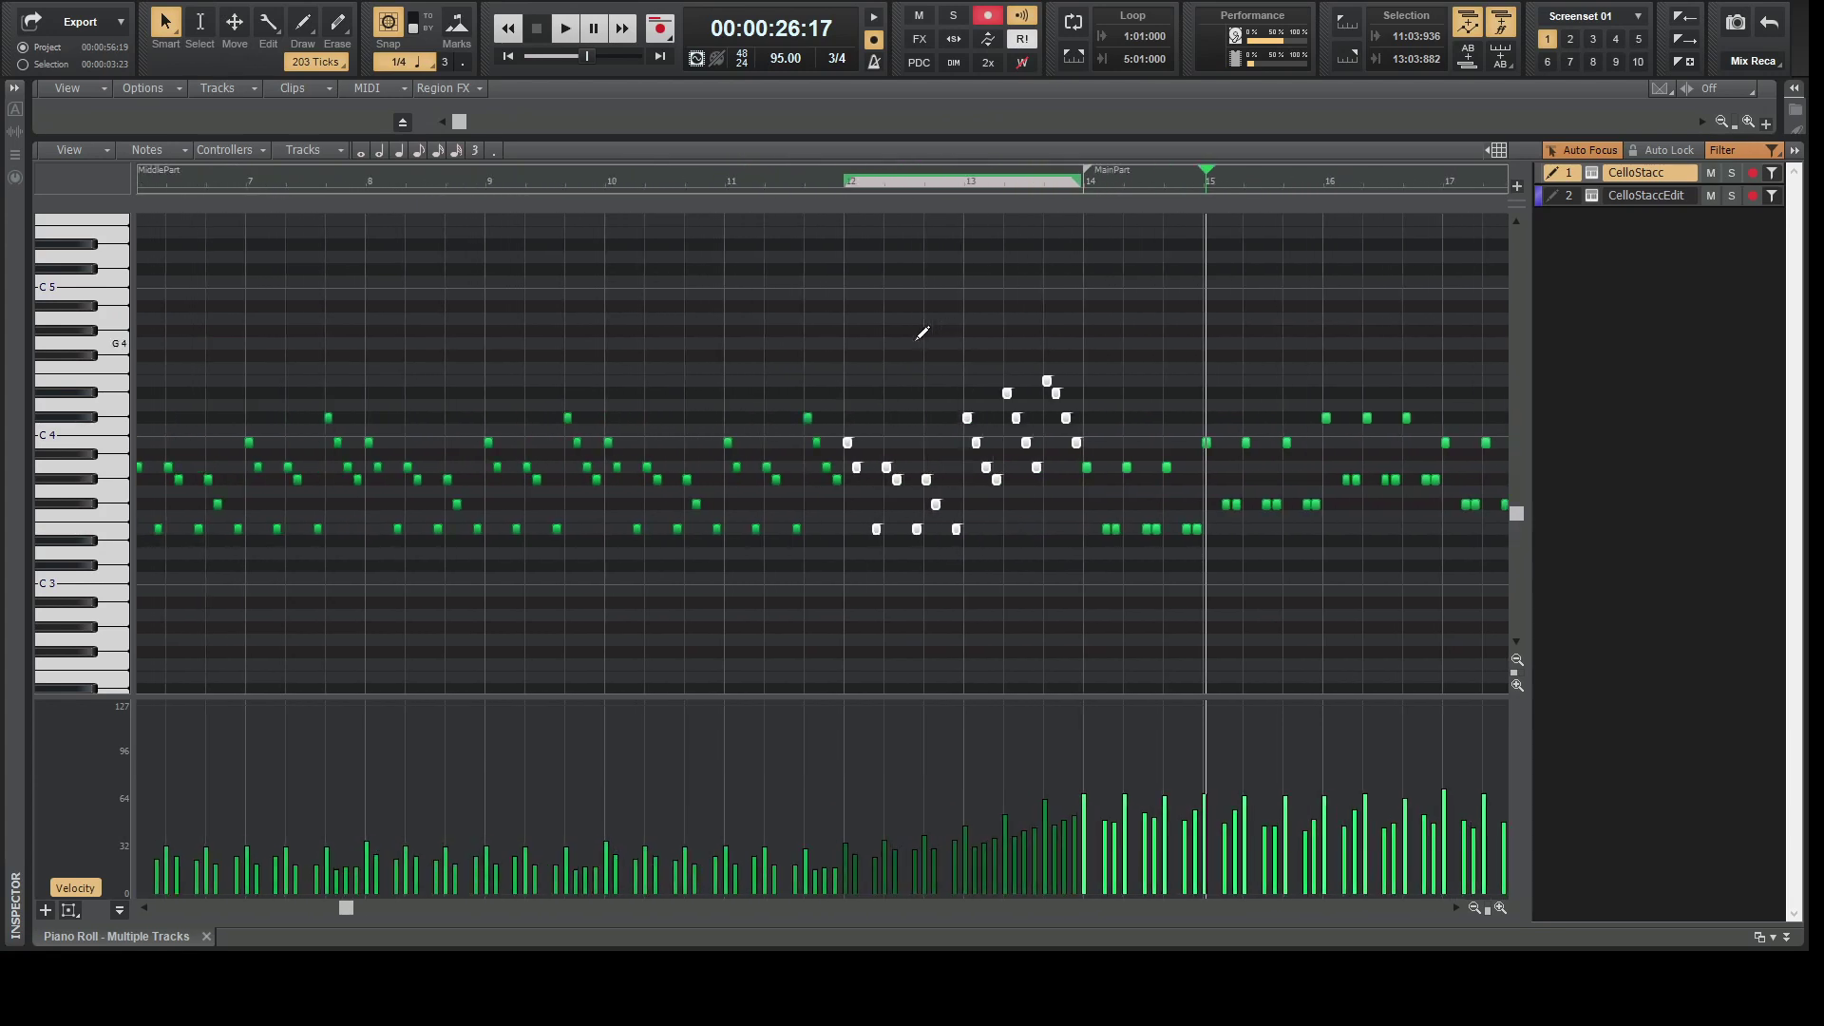
scroll(922, 333, left, 3)
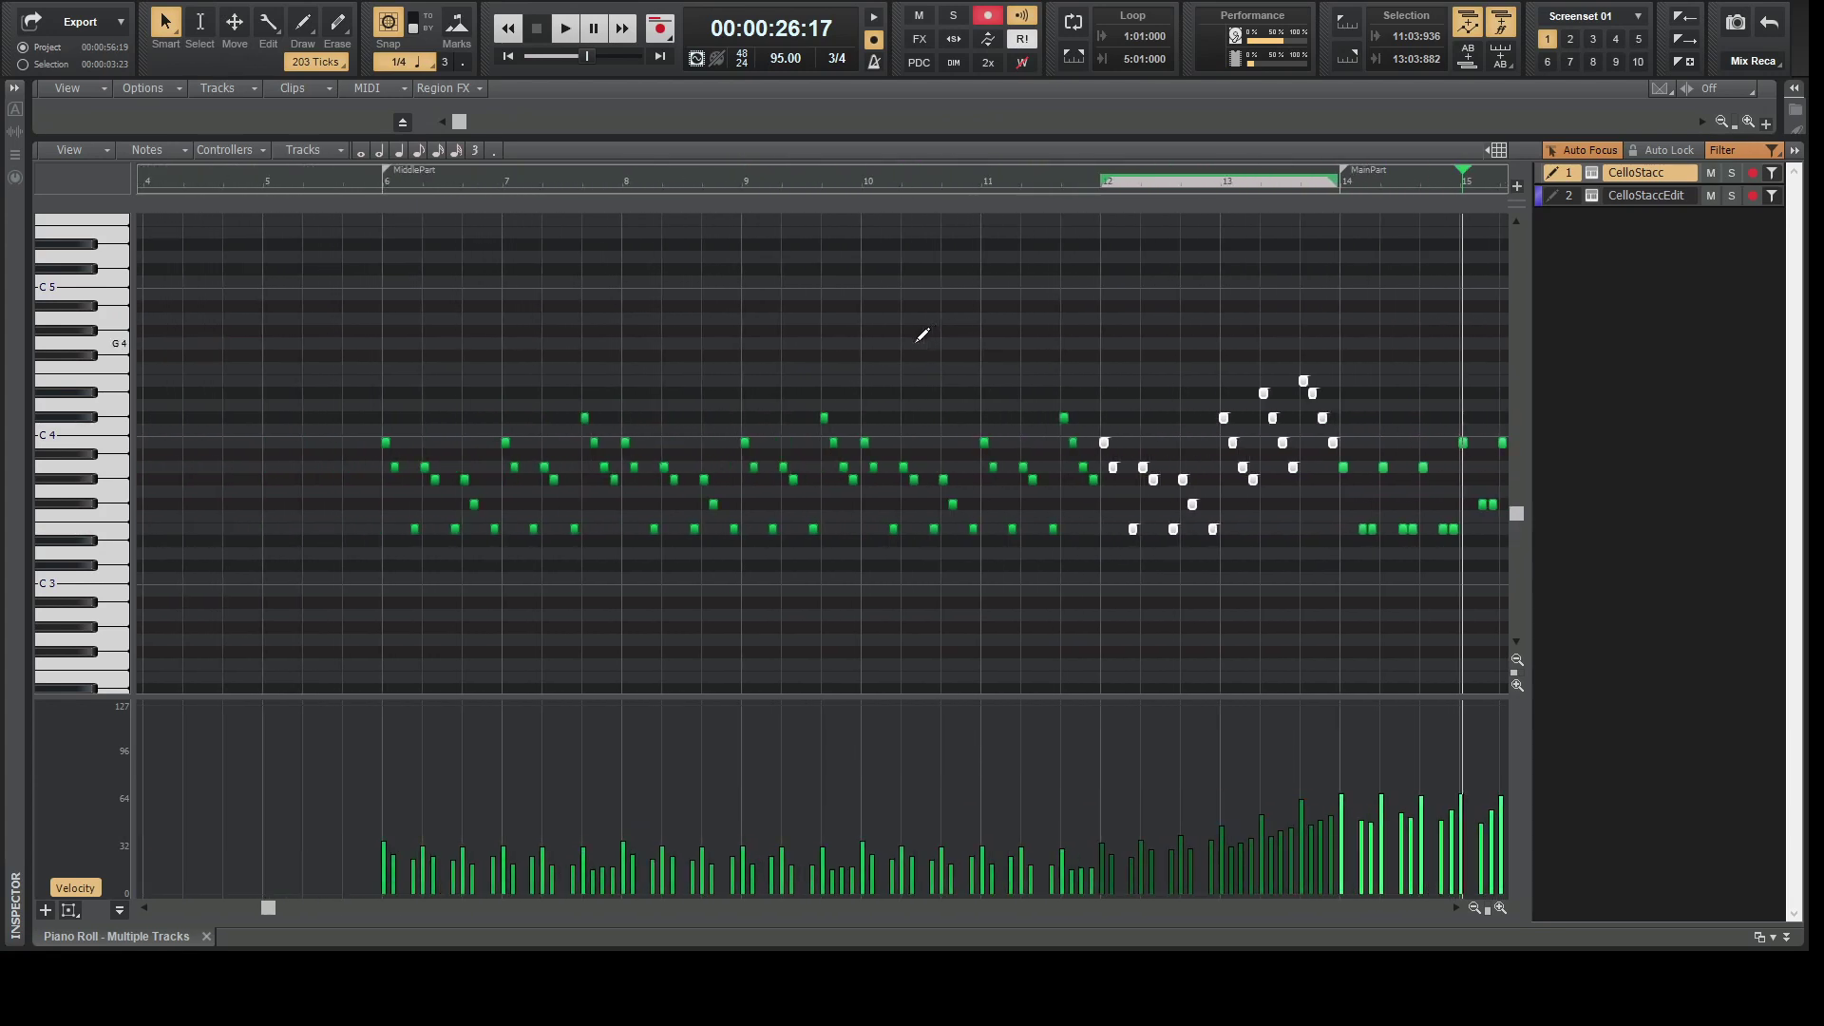
click(962, 375)
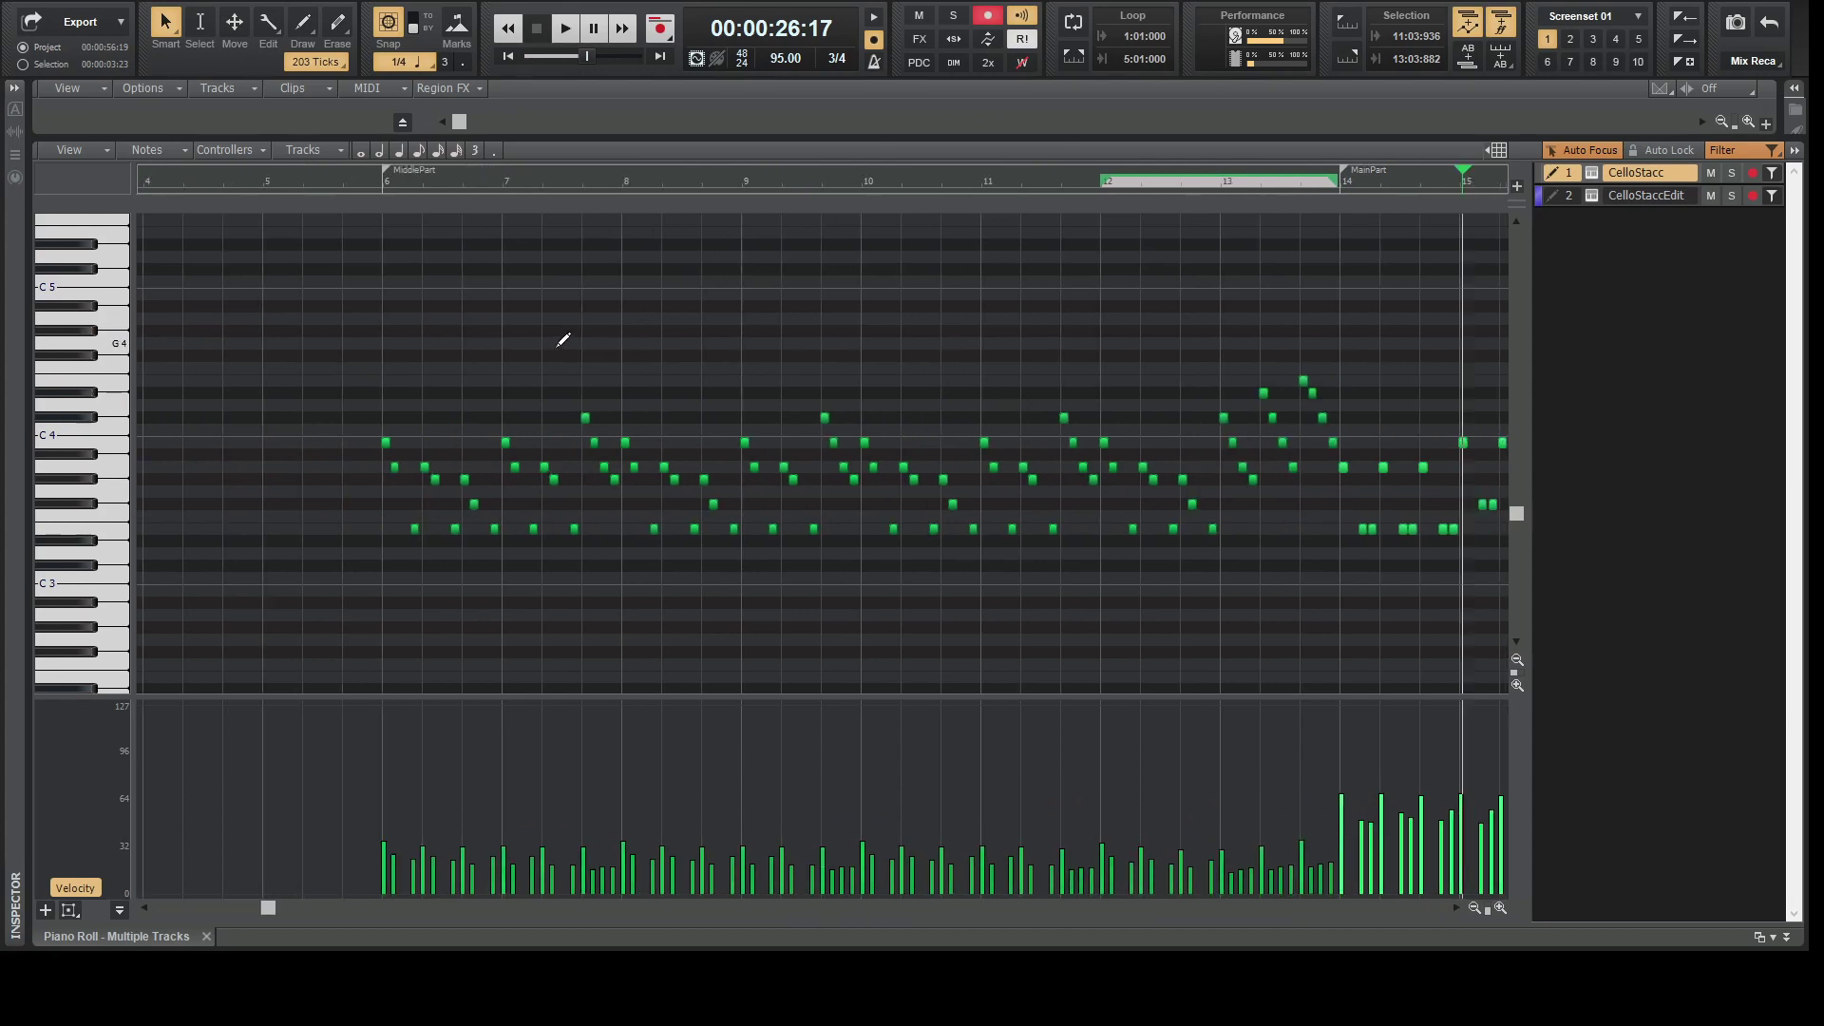
scroll(565, 339, right, 1)
drag(314, 308, 1291, 651)
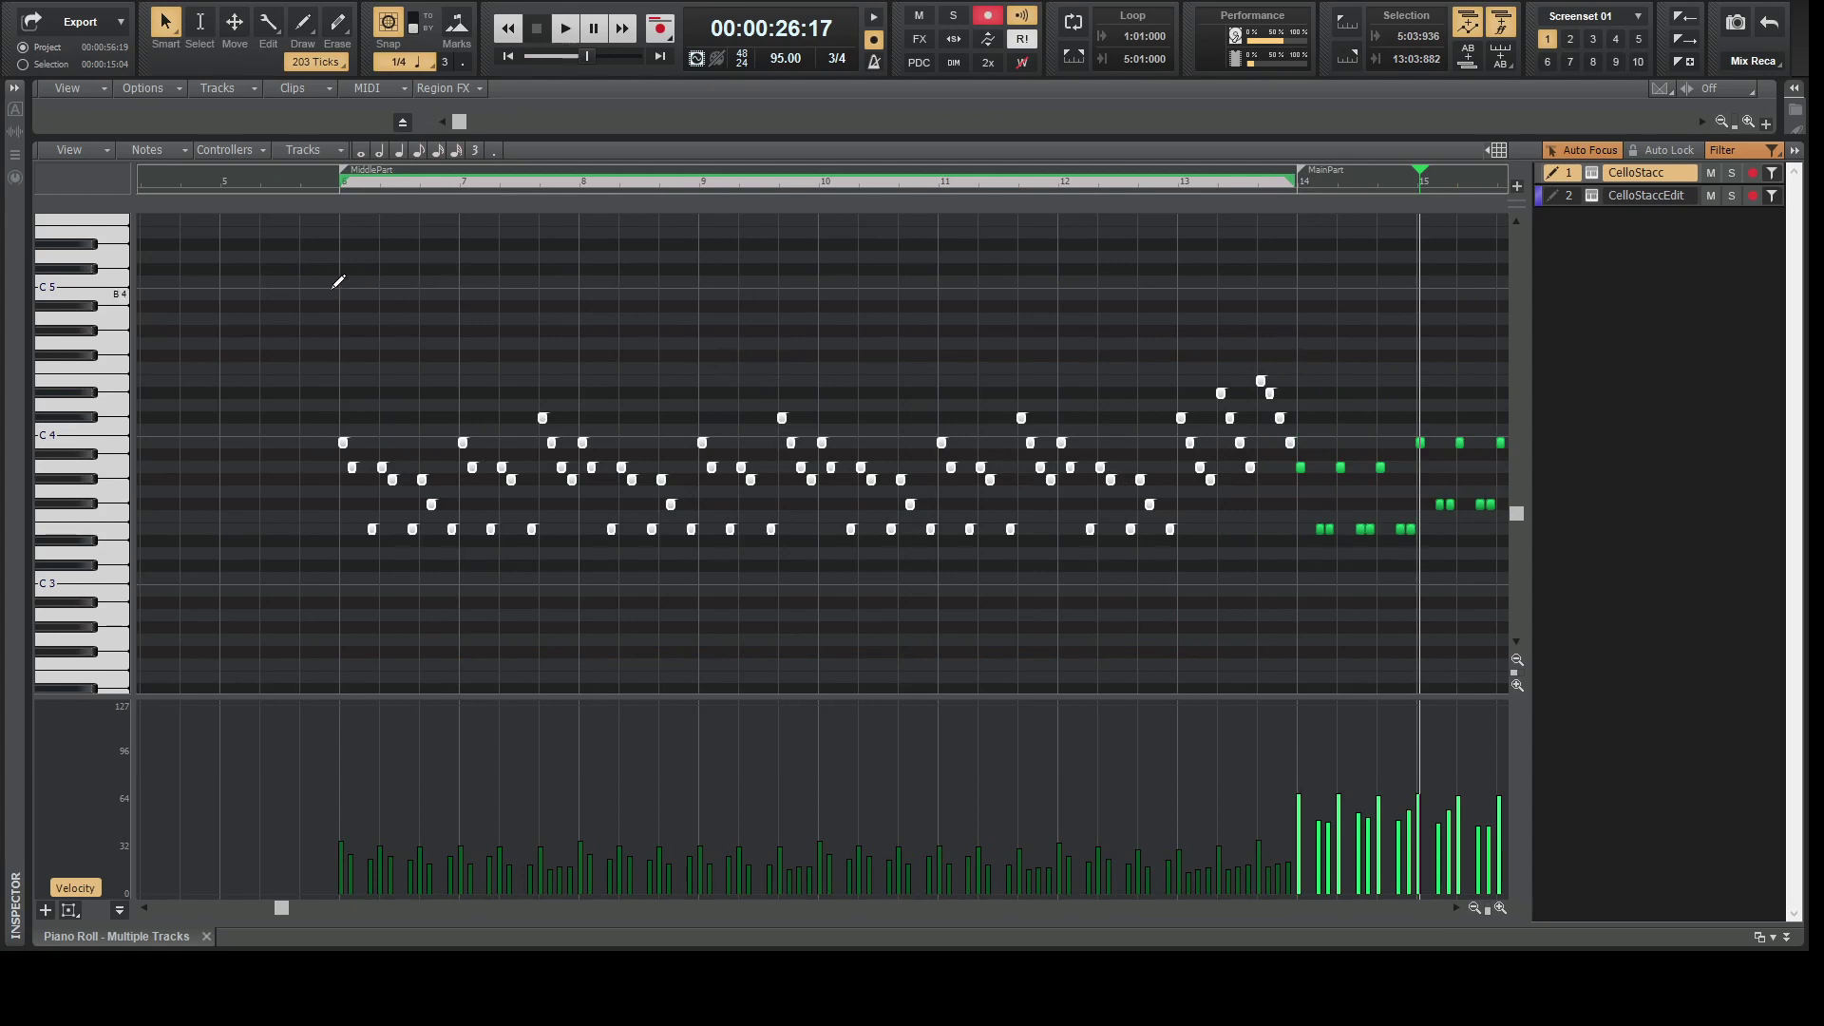
Reselect the bar 6–13 MiddlePart notes and drag their velocities up to a moderate level.
drag(299, 291, 1304, 644)
click(785, 407)
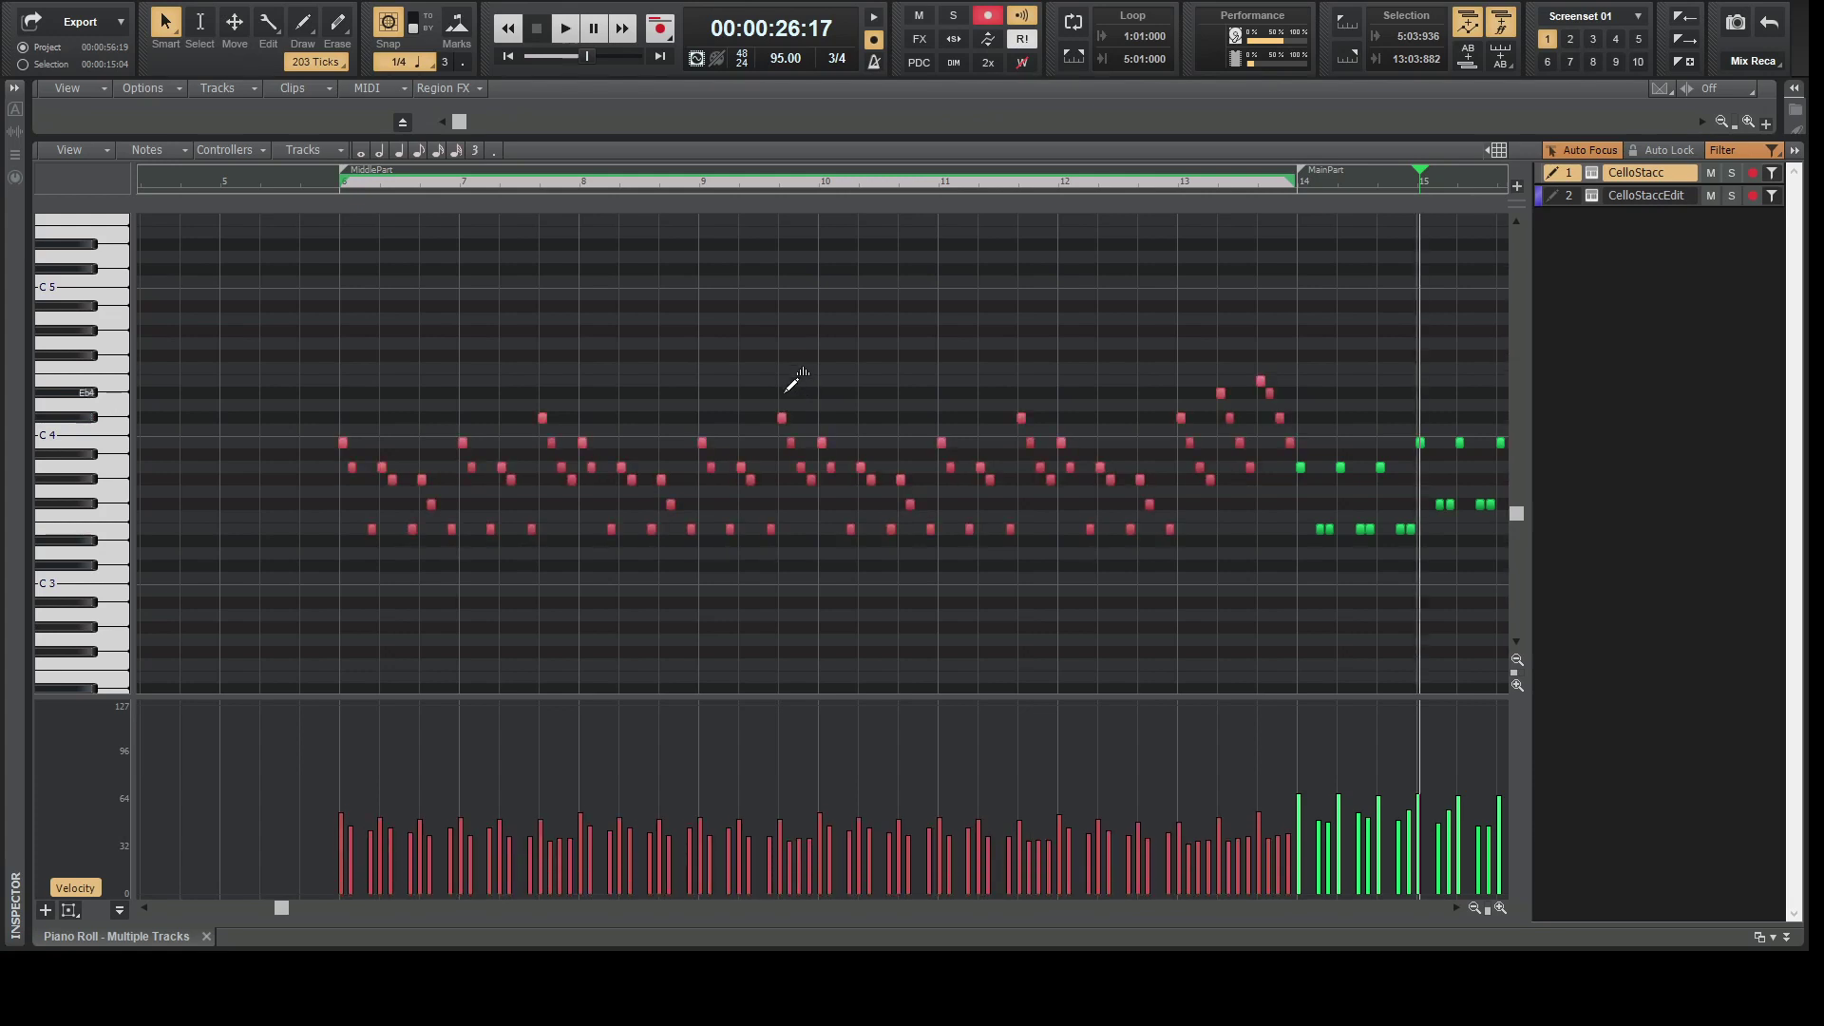
mouse_move(787, 372)
mouse_down()
mouse_move(783, 418)
mouse_move(784, 370)
mouse_move(781, 389)
mouse_up()
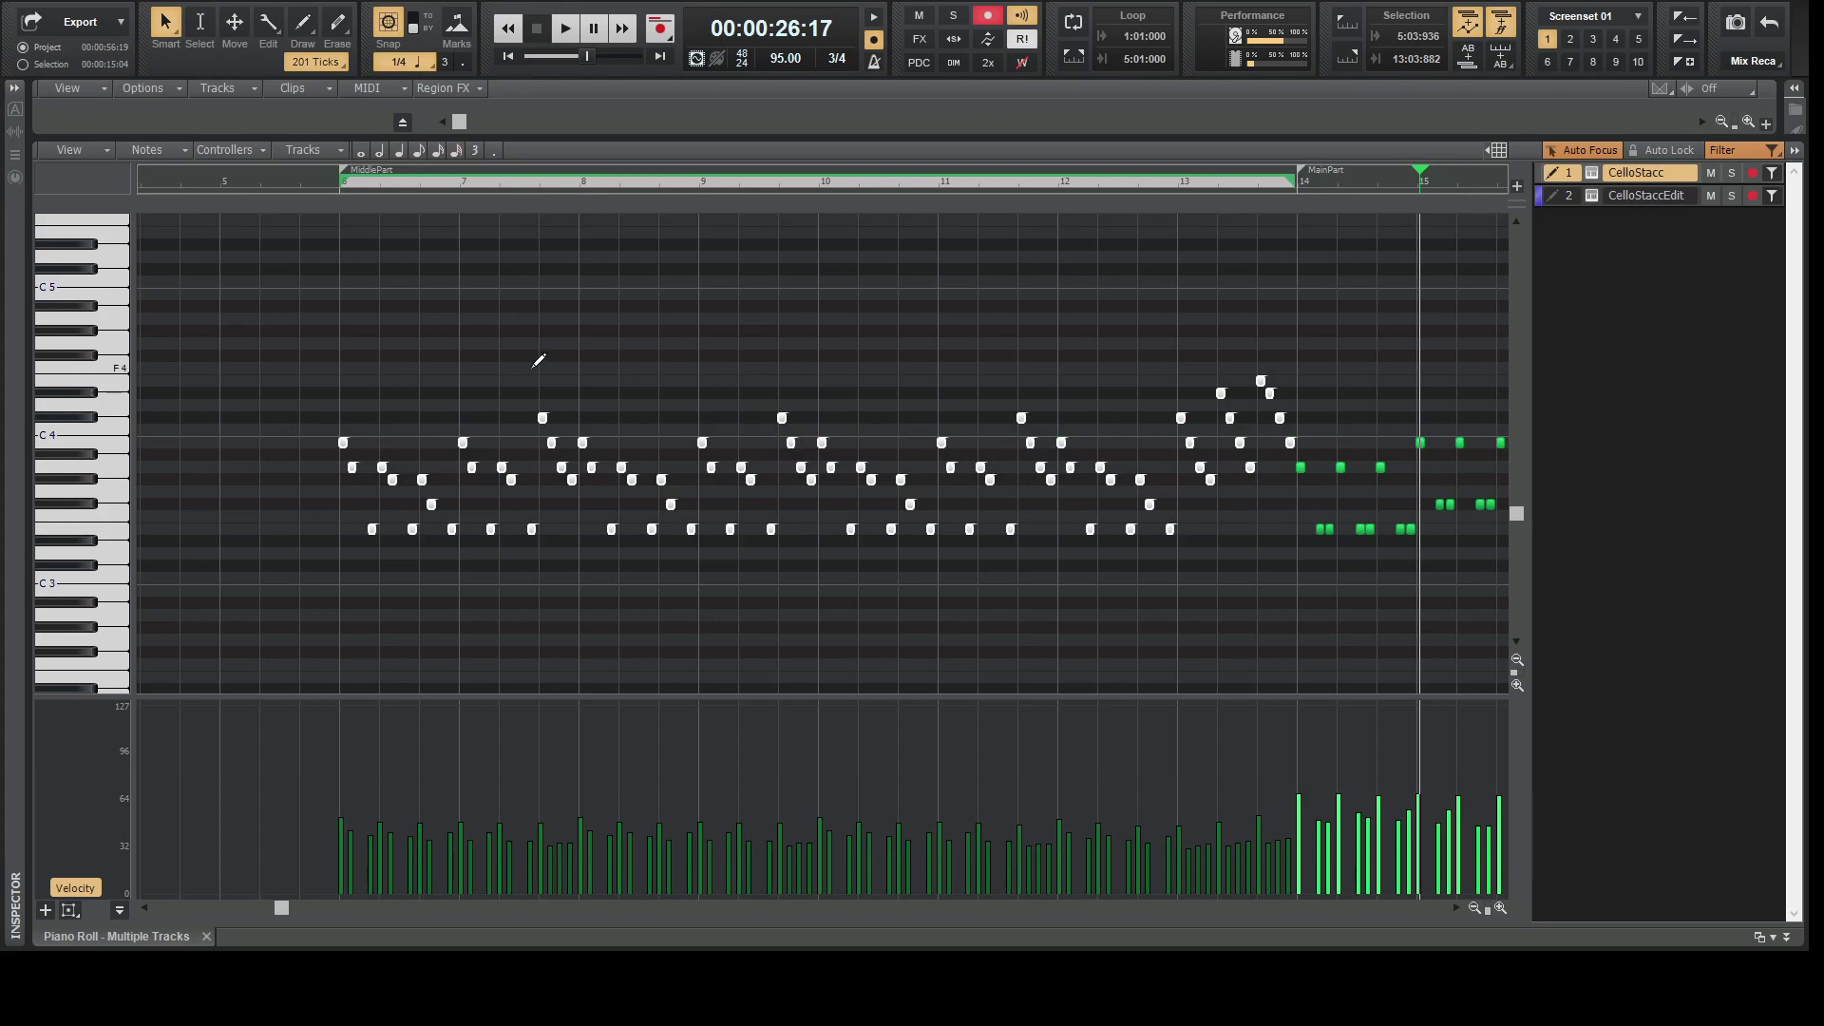
Clear and redo the MiddlePart selection, then lift its velocities to just below bar 14's notes.
drag(313, 320, 1298, 621)
click(921, 523)
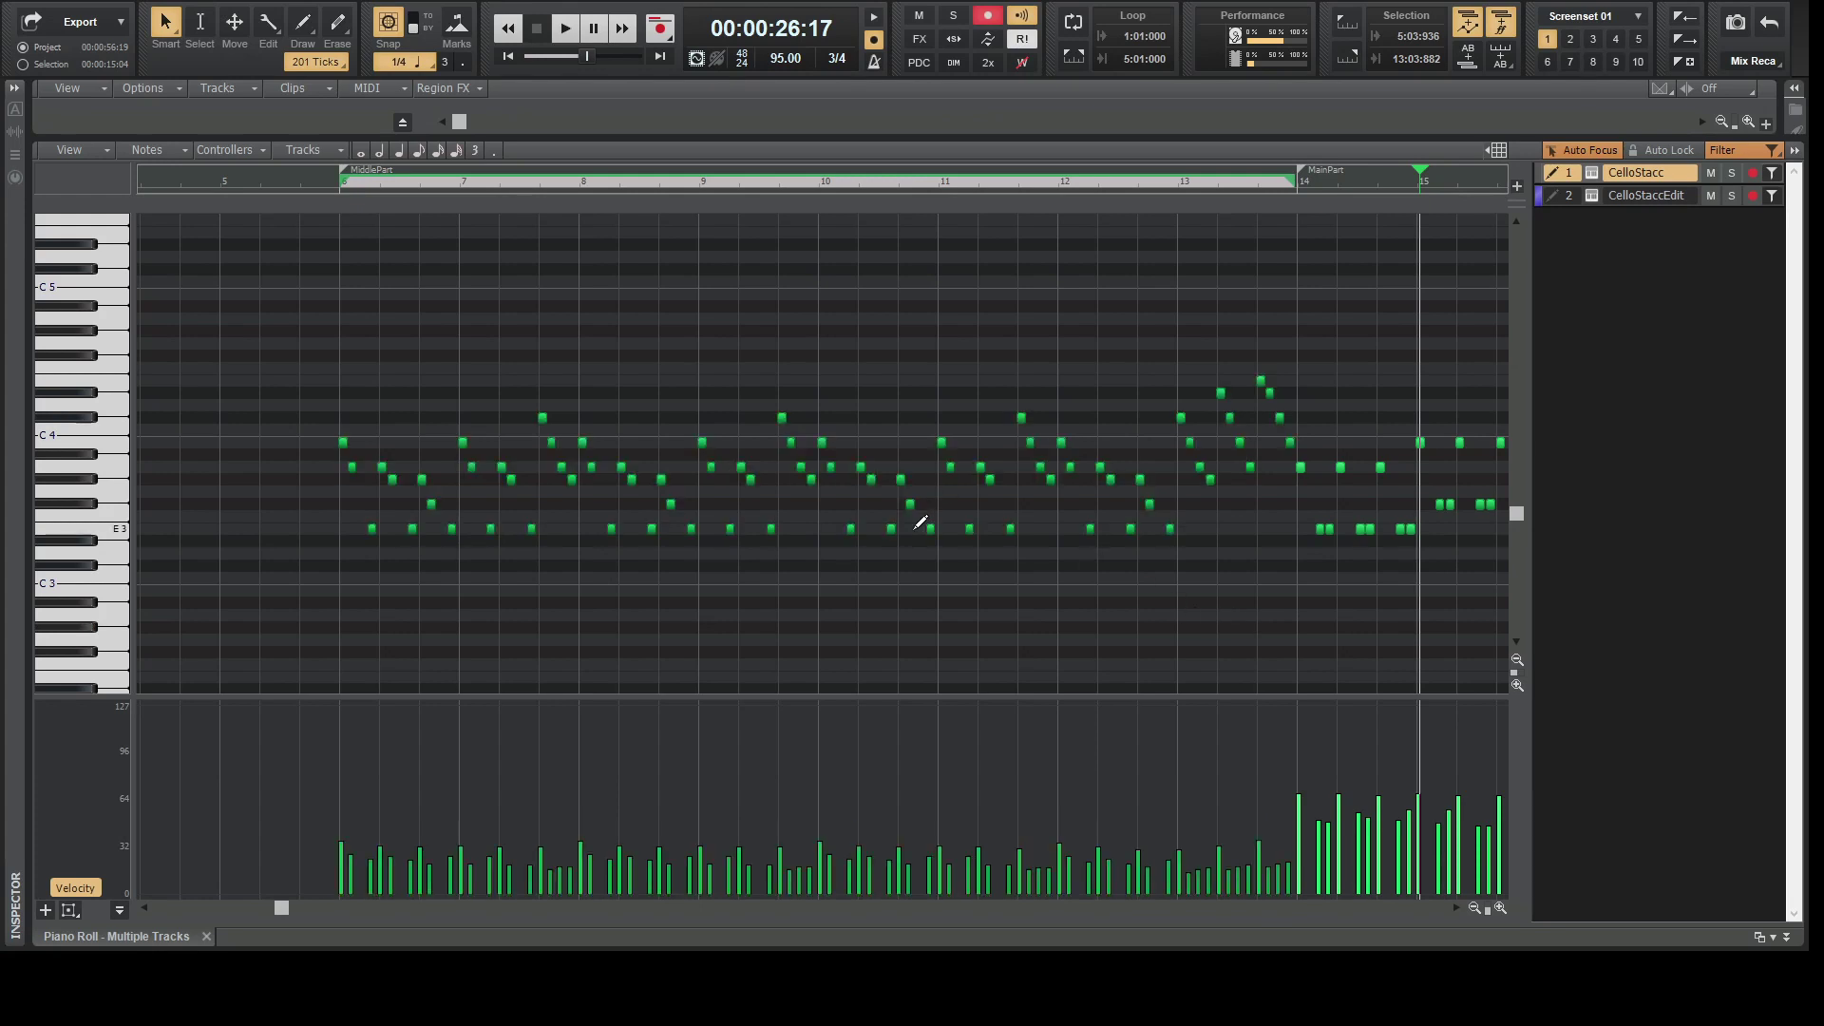
drag(299, 300, 1300, 641)
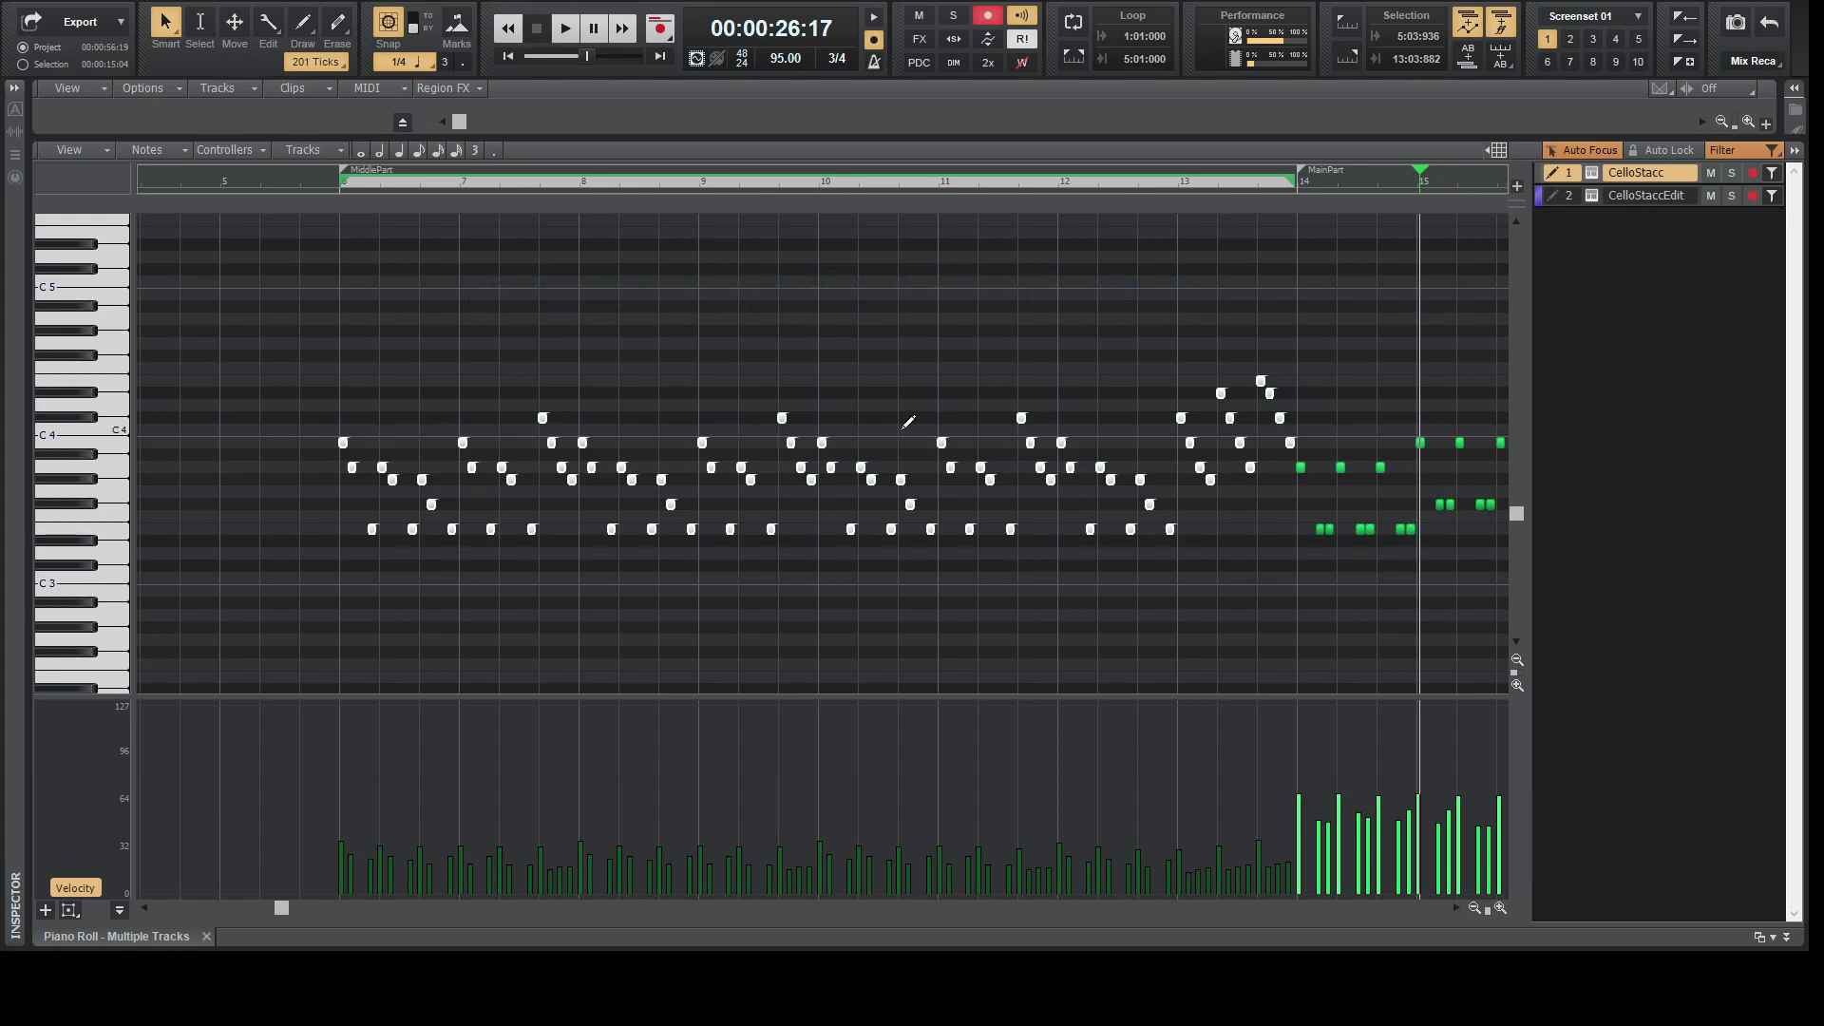
click(823, 439)
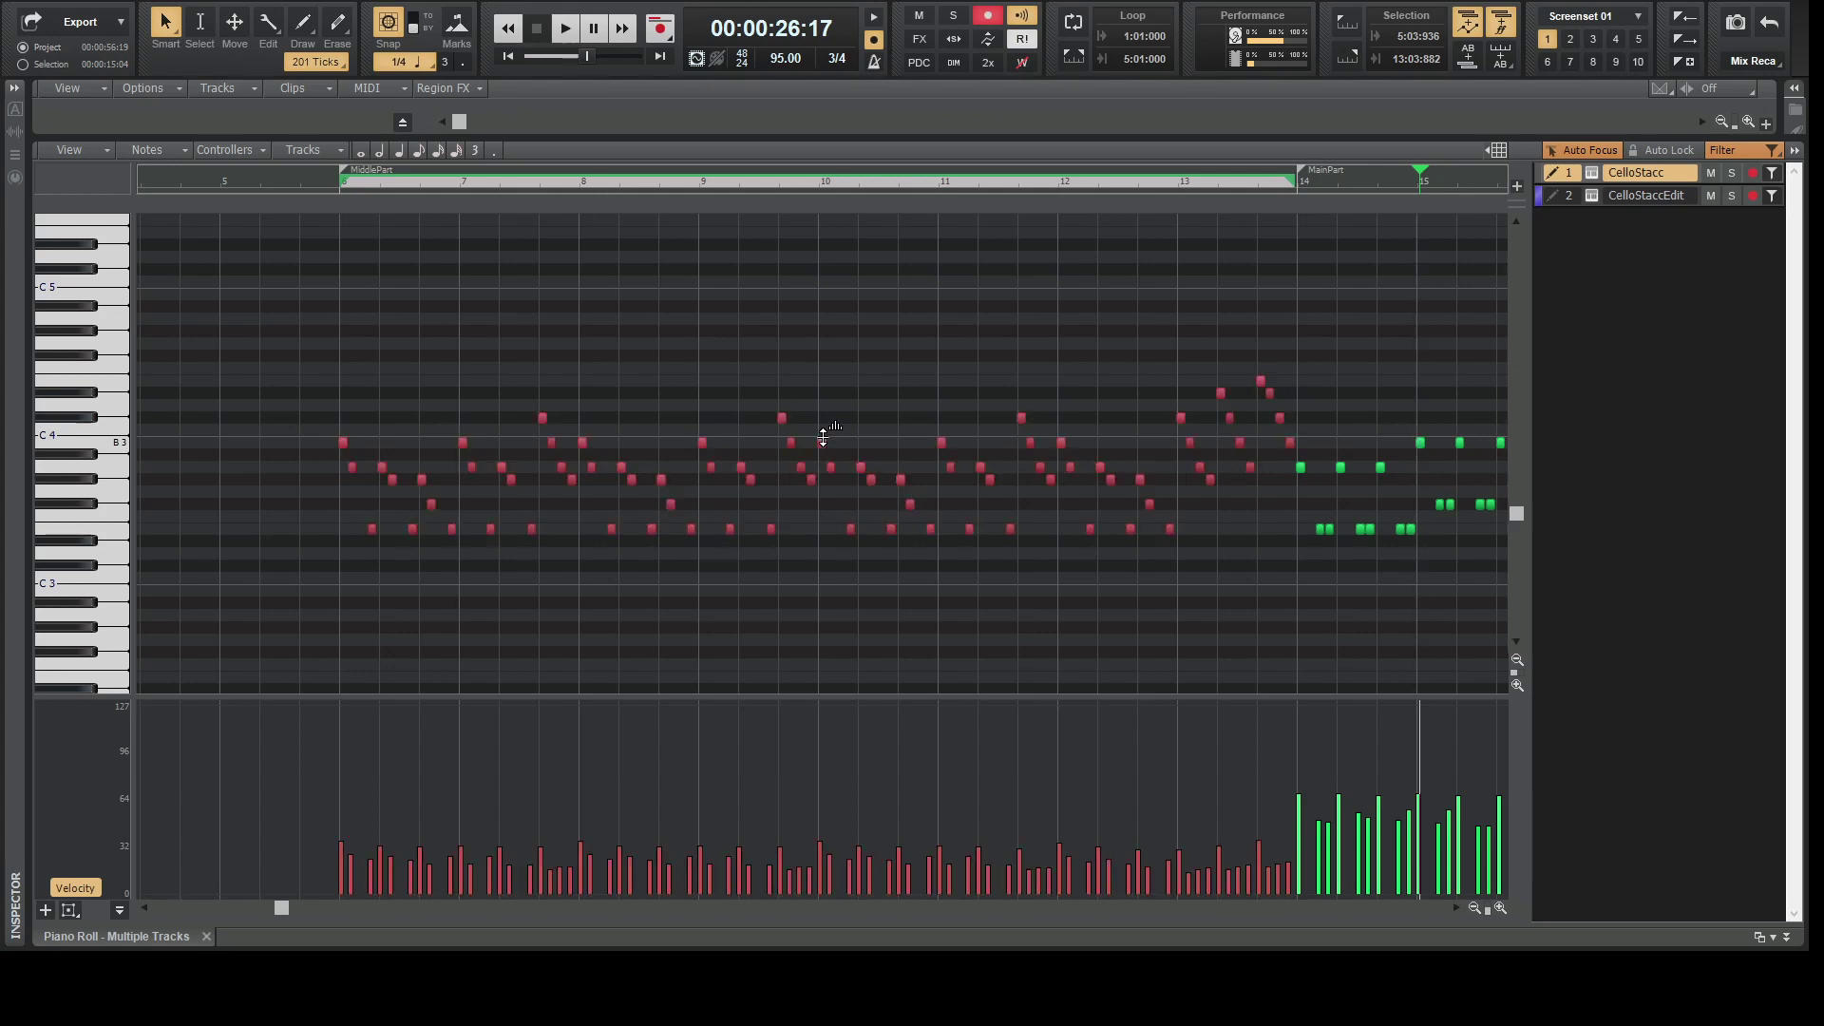
mouse_move(834, 373)
mouse_down()
mouse_move(834, 253)
mouse_move(830, 395)
mouse_move(831, 295)
mouse_move(853, 489)
mouse_move(848, 296)
mouse_move(848, 442)
mouse_move(831, 282)
mouse_move(824, 456)
mouse_move(833, 250)
mouse_move(830, 475)
mouse_move(833, 311)
mouse_move(835, 399)
mouse_move(831, 352)
mouse_move(827, 379)
mouse_up()
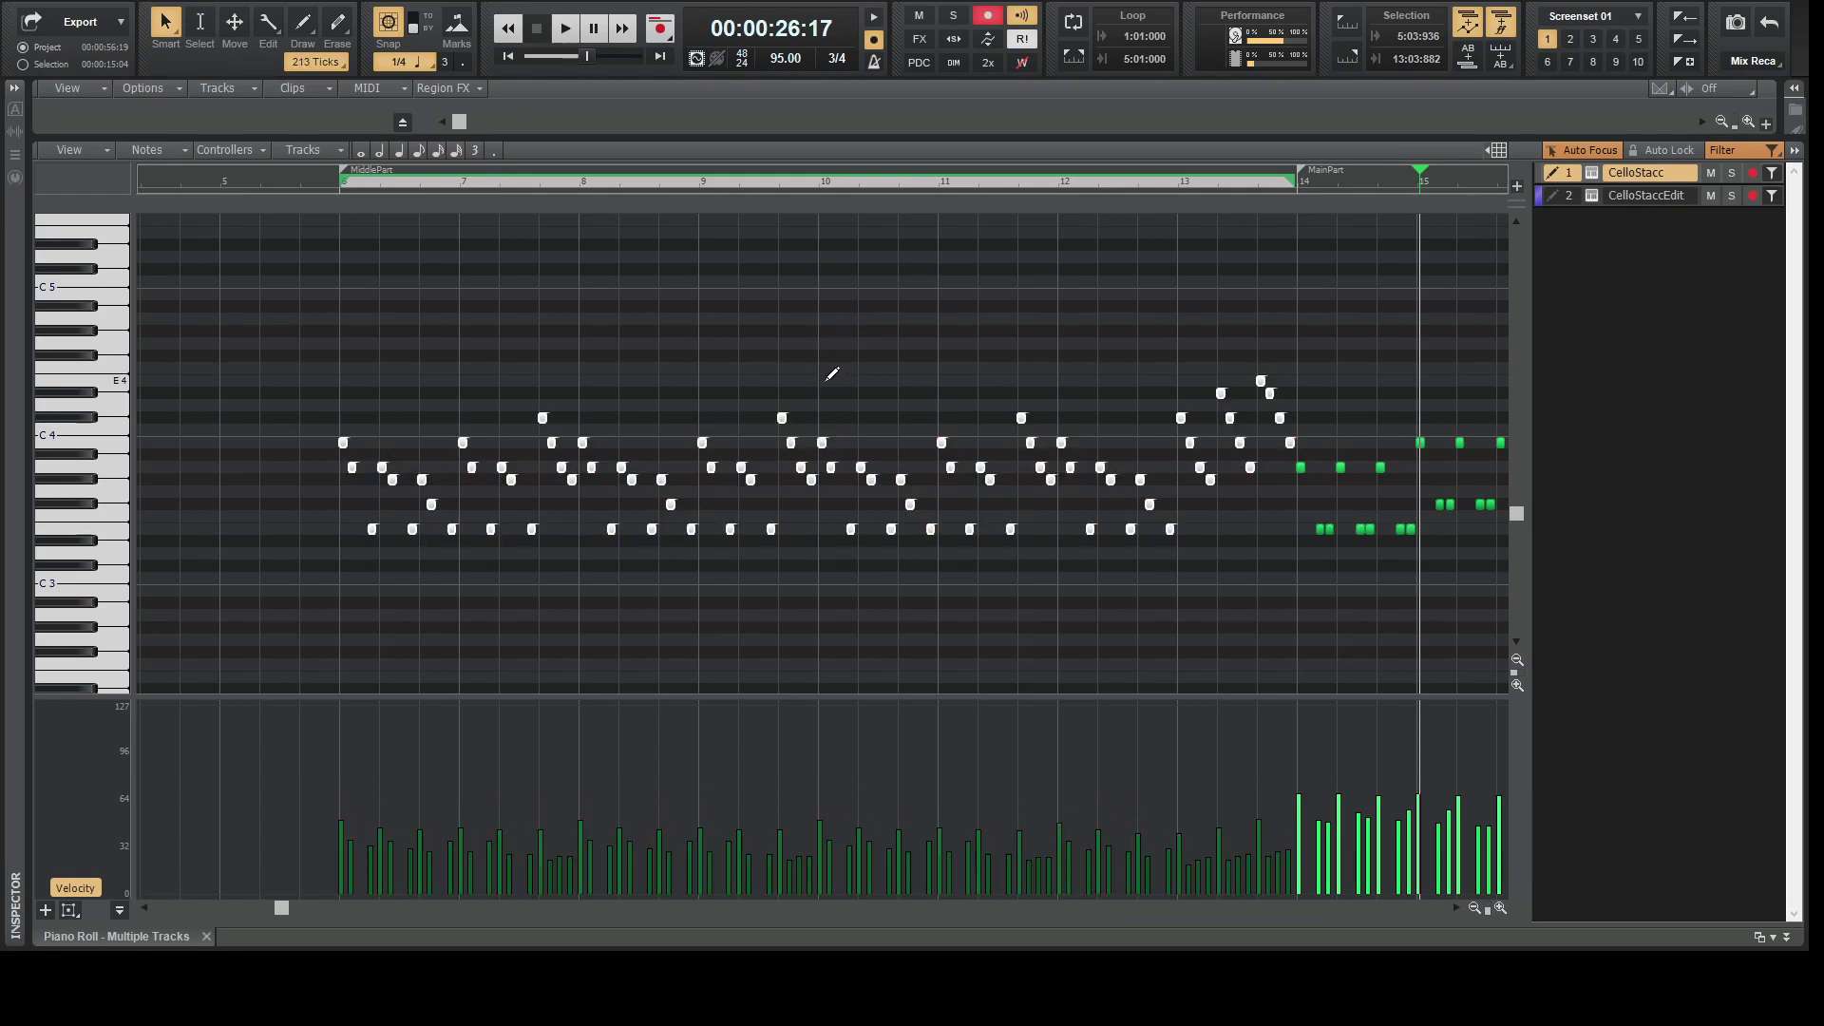